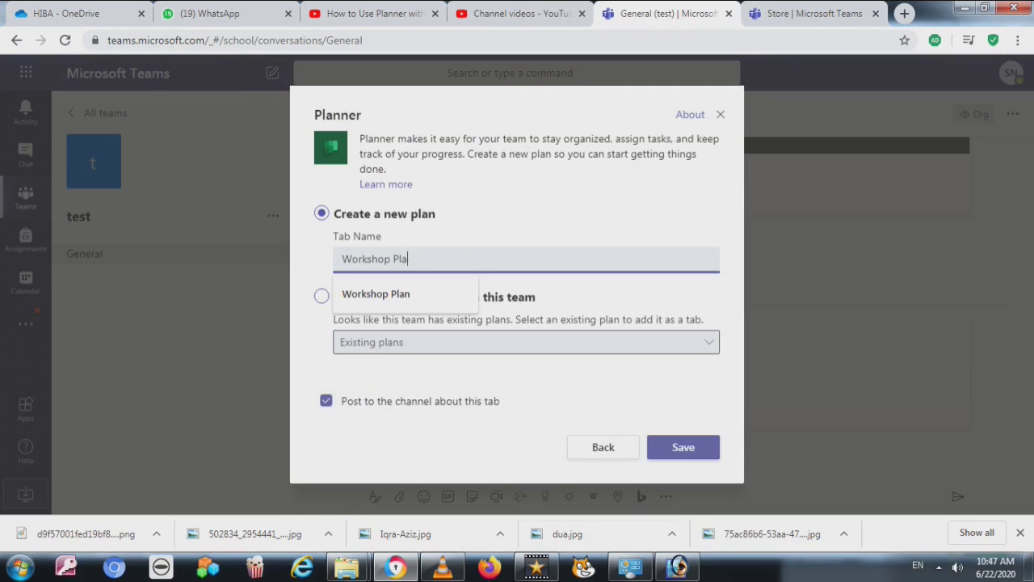
Create a new Planner plan as a channel tab named "Workshop Plan 2", keeping the channel post about the tab enabled.
{"action": "type", "text": "m"}
{"action": "key", "text": "BackSpace"}
{"action": "type", "text": "n 2"}
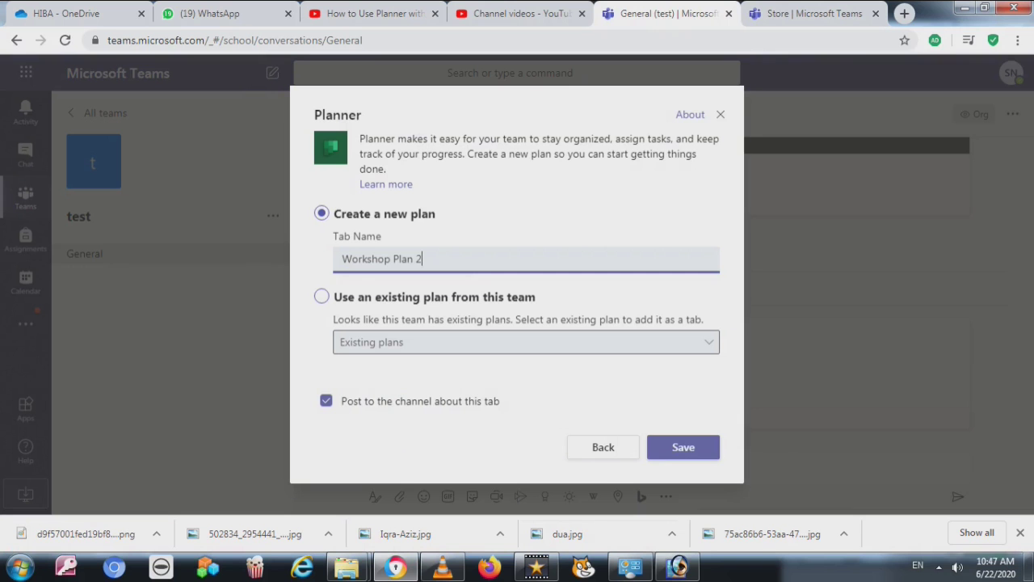
{"action": "left_click", "coordinate": [322, 297]}
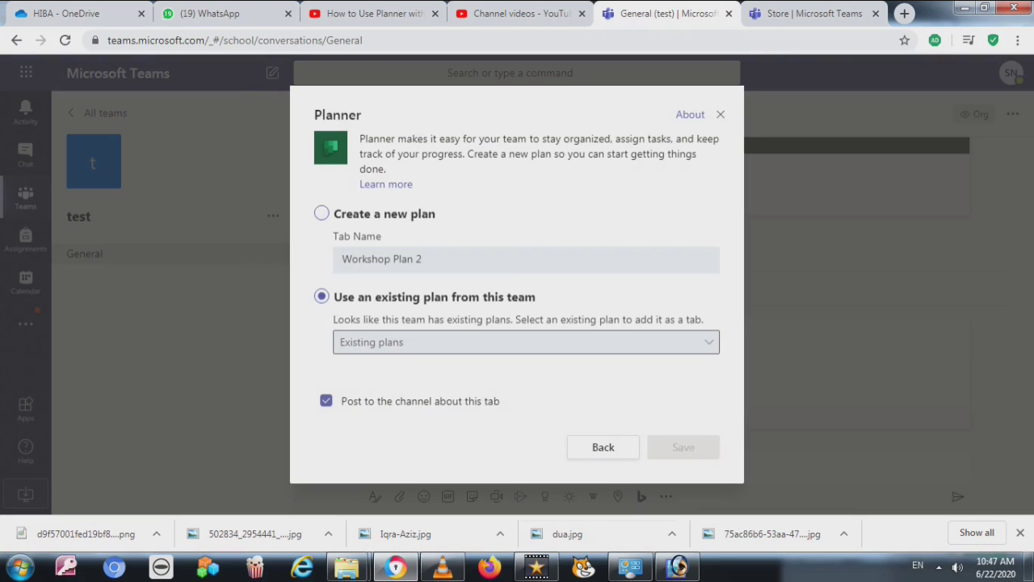
{"action": "left_click", "coordinate": [321, 214]}
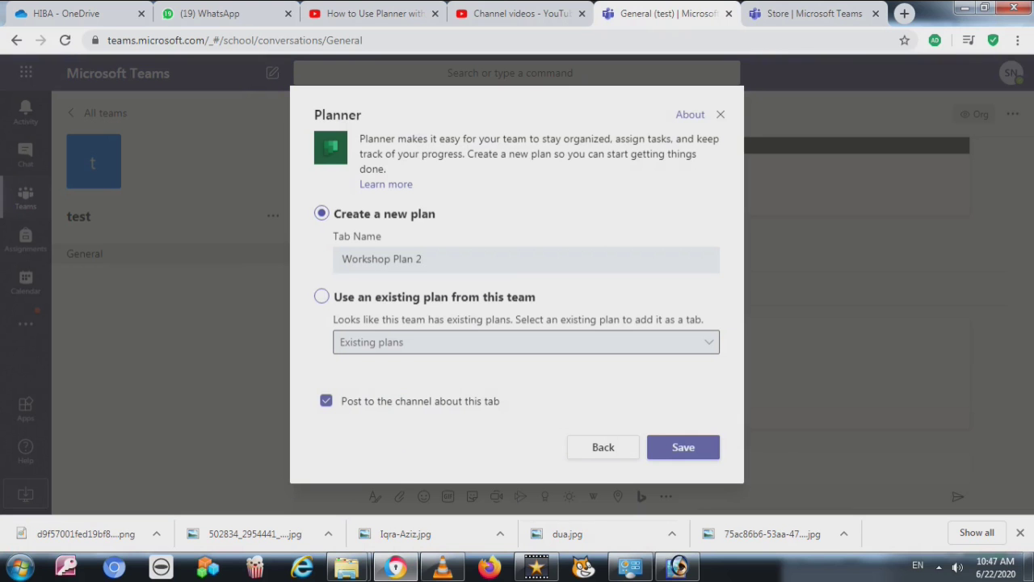
{"action": "left_click", "coordinate": [683, 446]}
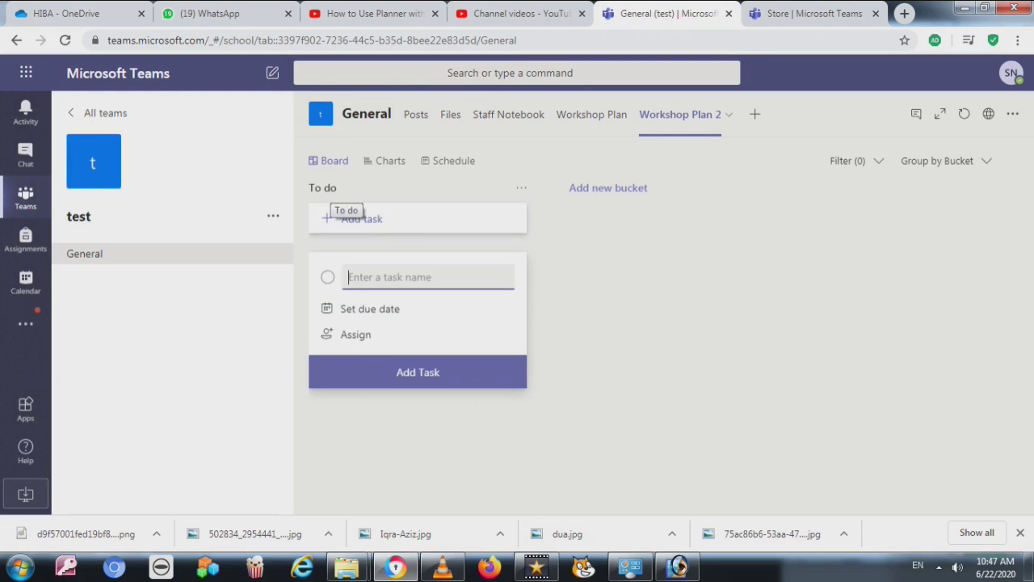
Rename the "To do" bucket as "Content Creation".
{"action": "left_click", "coordinate": [329, 188]}
{"action": "key", "text": "ctrl+a"}
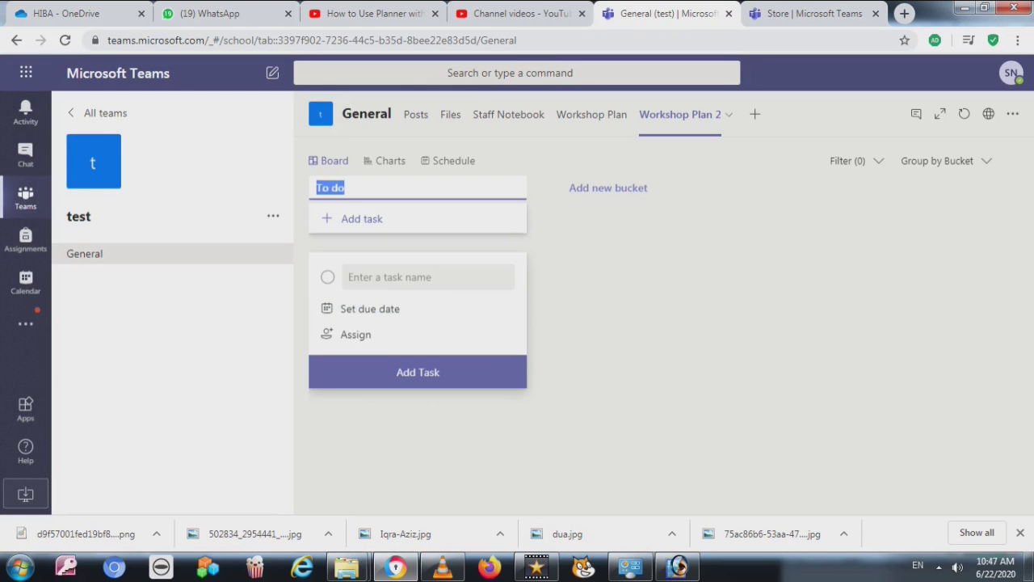
{"action": "type", "text": "Content Creation"}
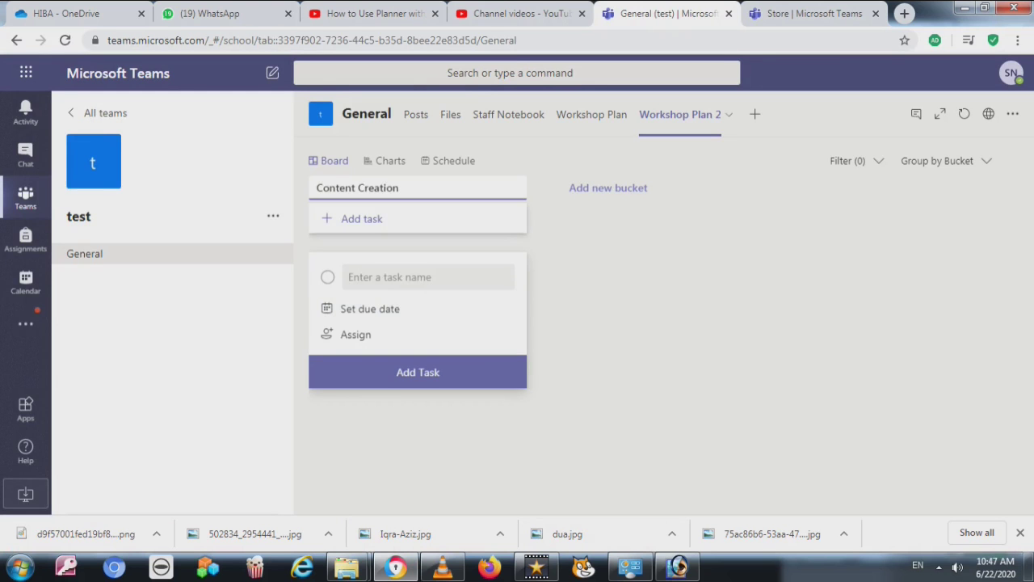
{"action": "key", "text": "Return"}
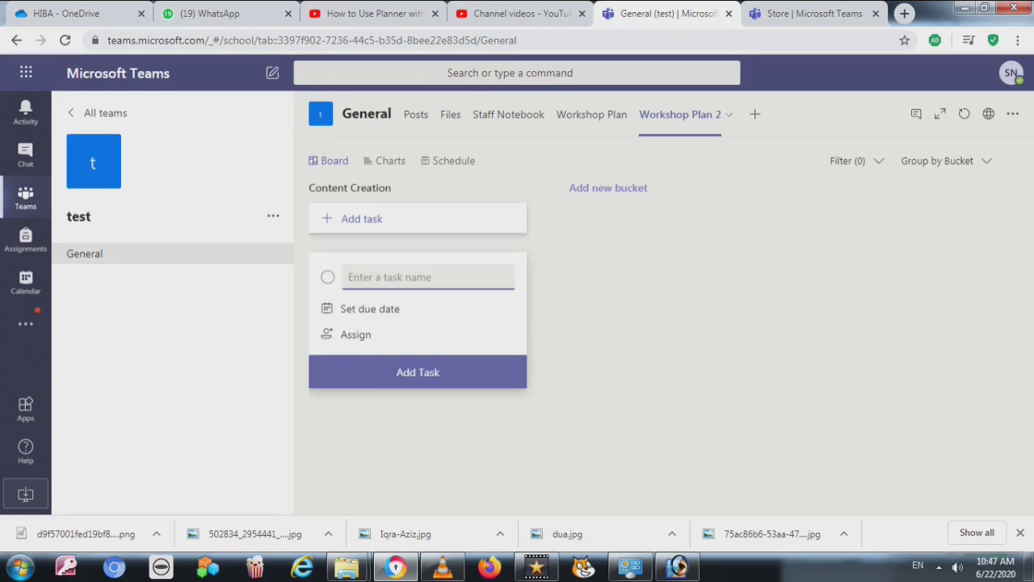
Add a task named "Video Creation" to the Content Creation bucket.
{"action": "type", "text": "Video Creation"}
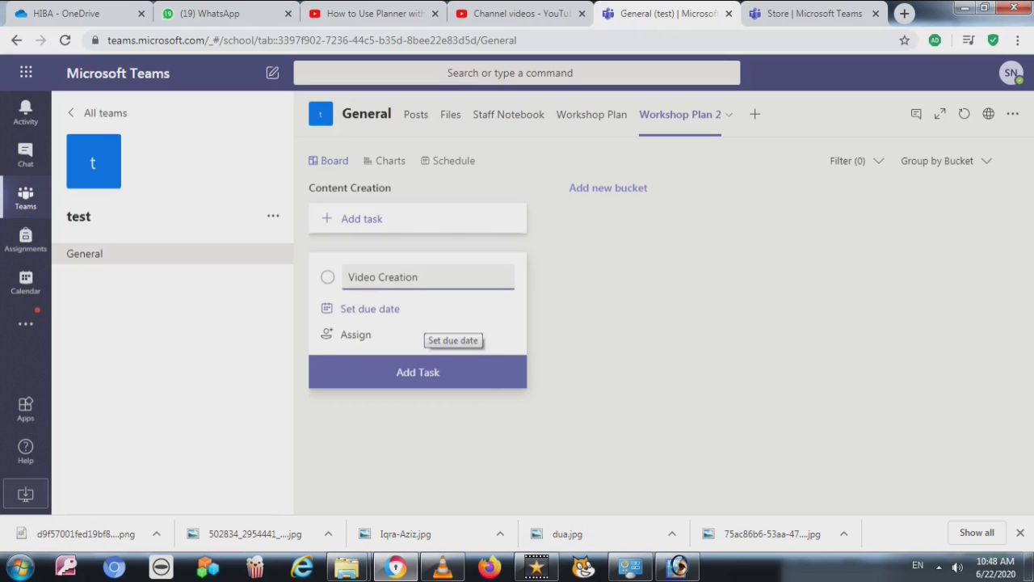
{"action": "key", "text": "Return"}
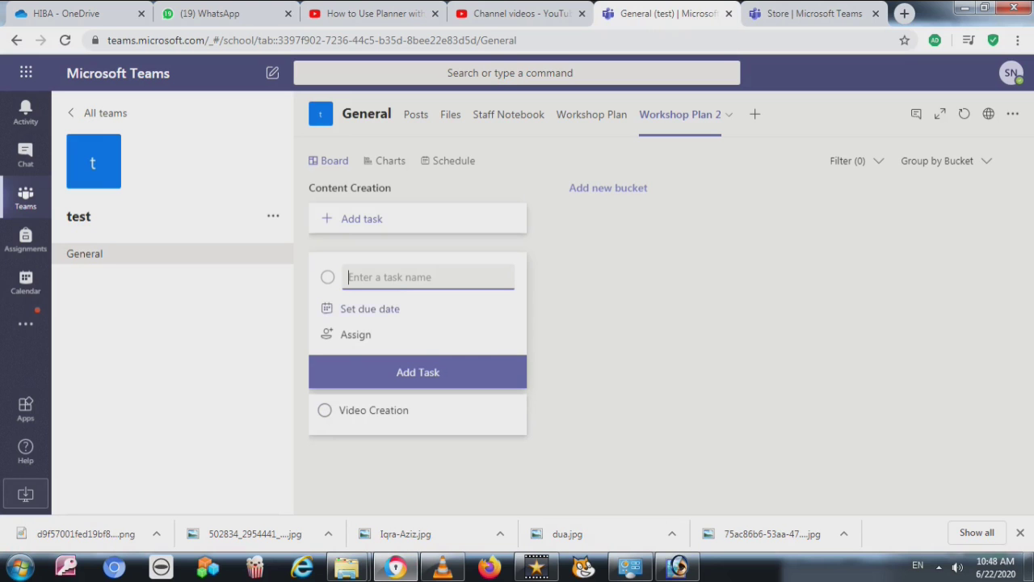
{"action": "left_click", "coordinate": [417, 371]}
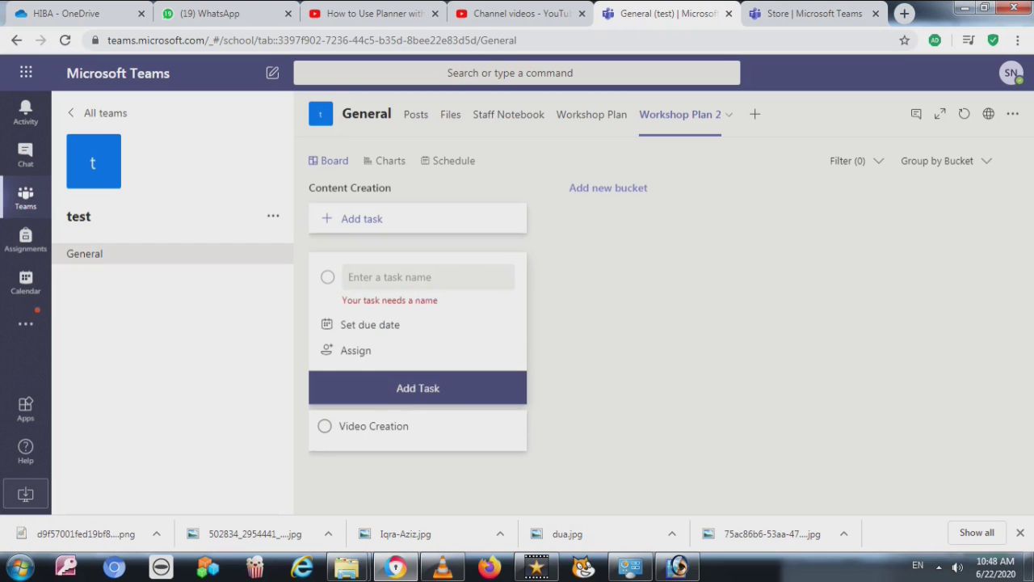
Open the Video Creation task's details, assign it to a team member, and set its progress to In progress.
{"action": "left_click", "coordinate": [373, 427]}
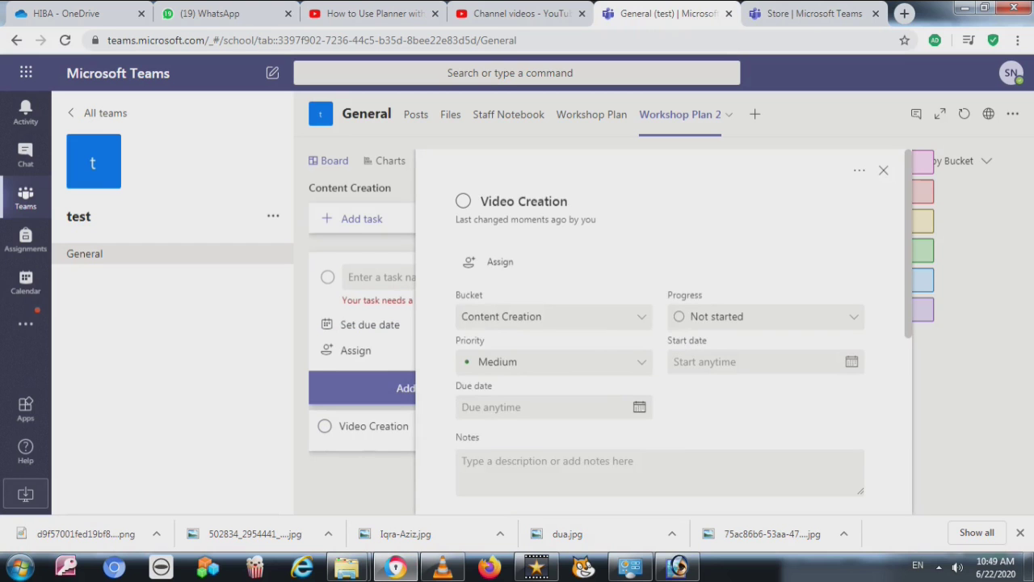
{"action": "left_click", "coordinate": [500, 262]}
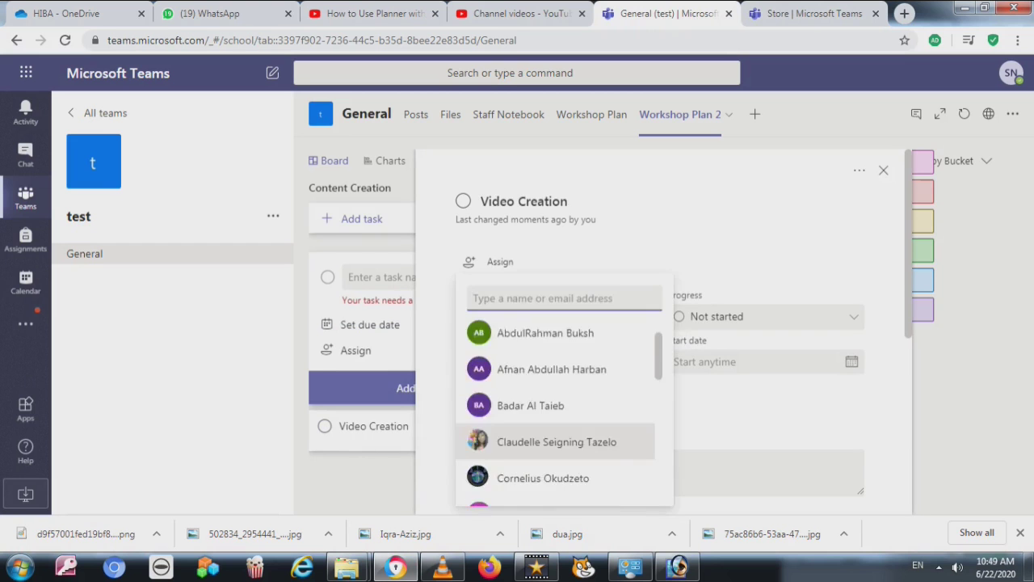
{"action": "type", "text": "saj"}
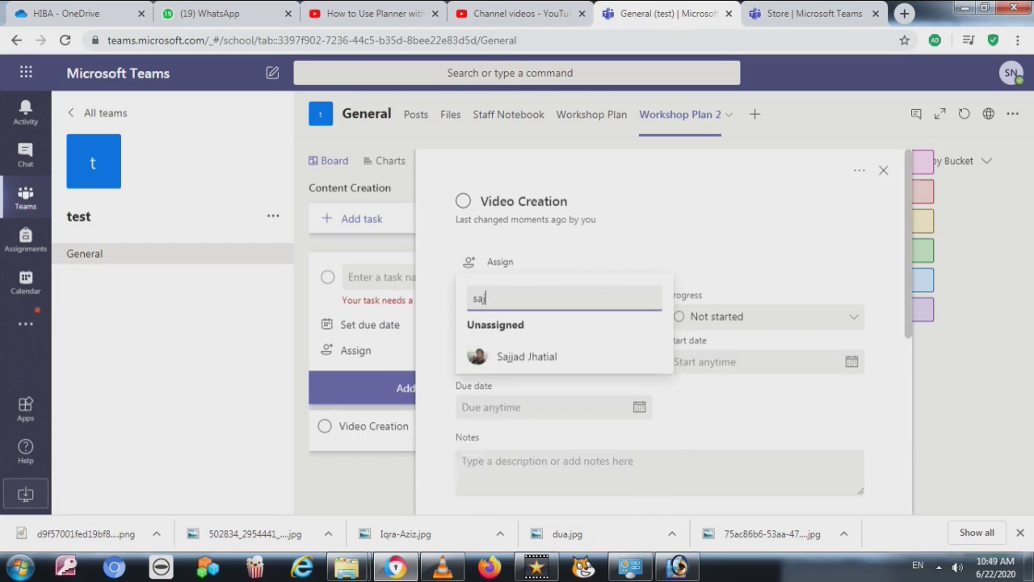
{"action": "key", "text": "Return"}
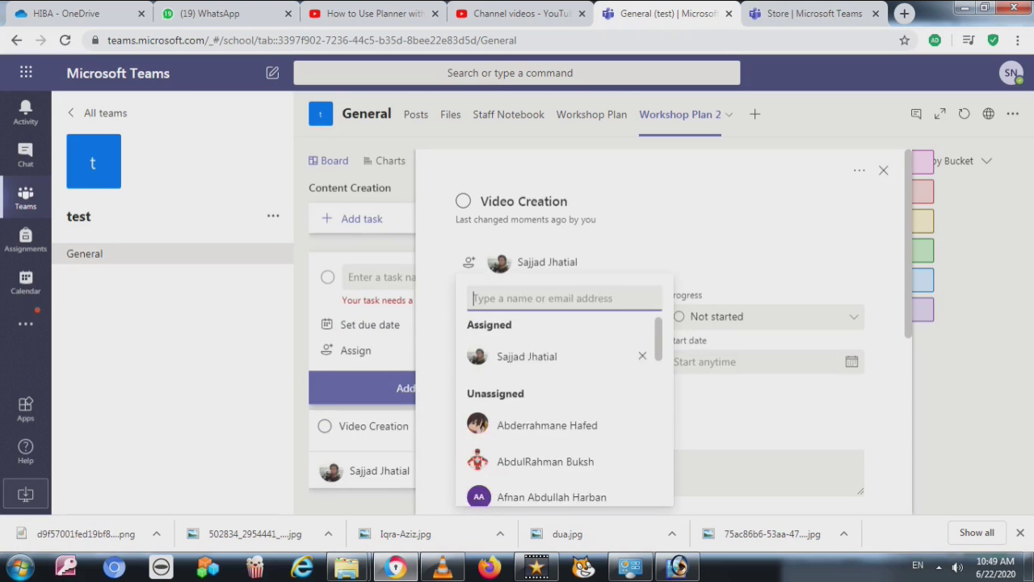
{"action": "key", "text": "Escape"}
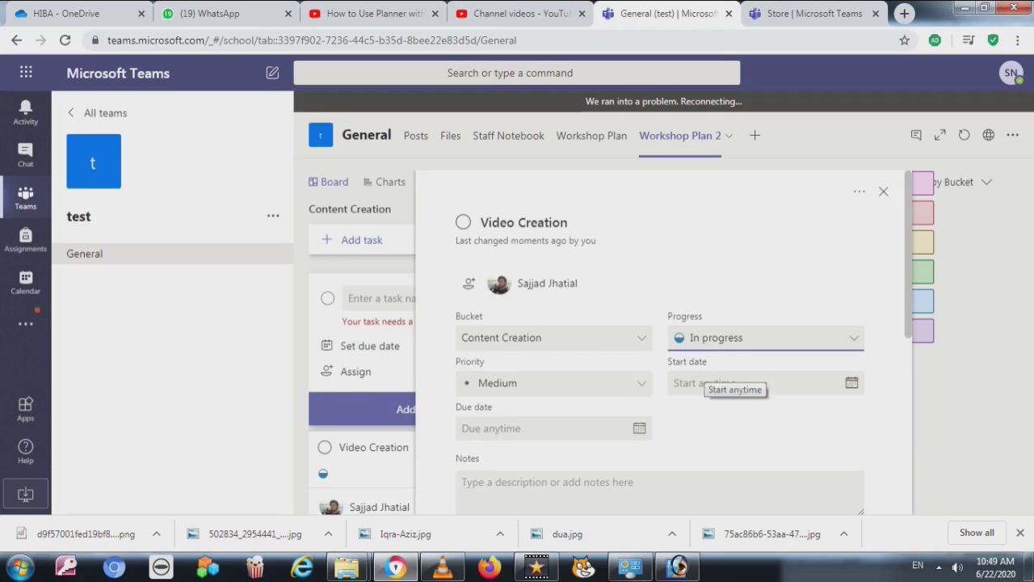
Check the Video Creation task's bucket choices and the link form among its attachment options.
{"action": "left_click", "coordinate": [554, 338]}
{"action": "left_click", "coordinate": [554, 338]}
{"action": "scroll", "coordinate": [555, 338], "scroll_direction": "down", "scroll_amount": 3}
{"action": "left_click", "coordinate": [510, 399]}
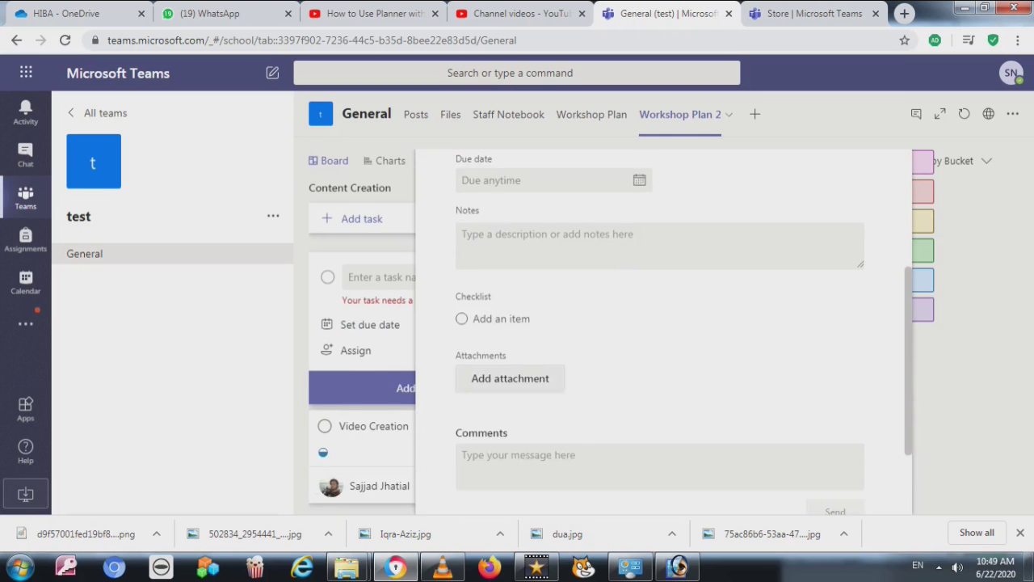
{"action": "left_click", "coordinate": [509, 378]}
{"action": "left_click", "coordinate": [471, 432]}
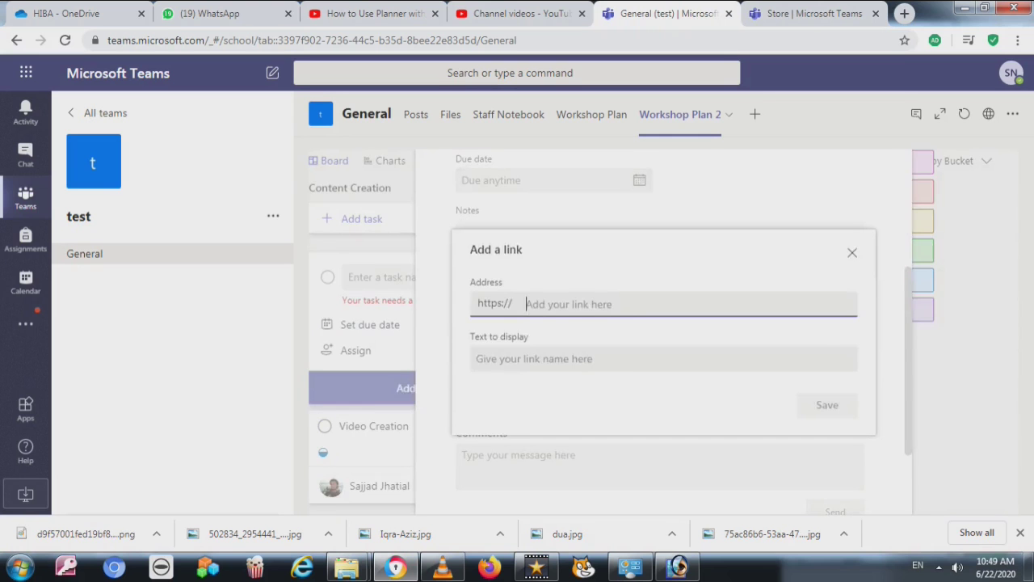
{"action": "key", "text": "Escape"}
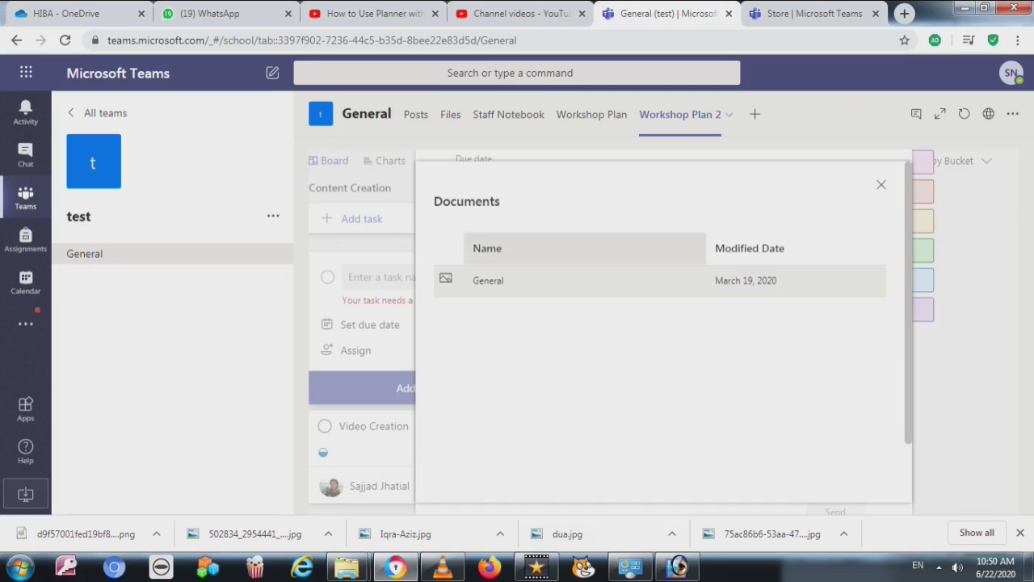
Try to open the General folder in the Documents attachment picker and close the picker.
{"action": "double_click", "coordinate": [728, 281]}
{"action": "triple_click", "coordinate": [727, 280]}
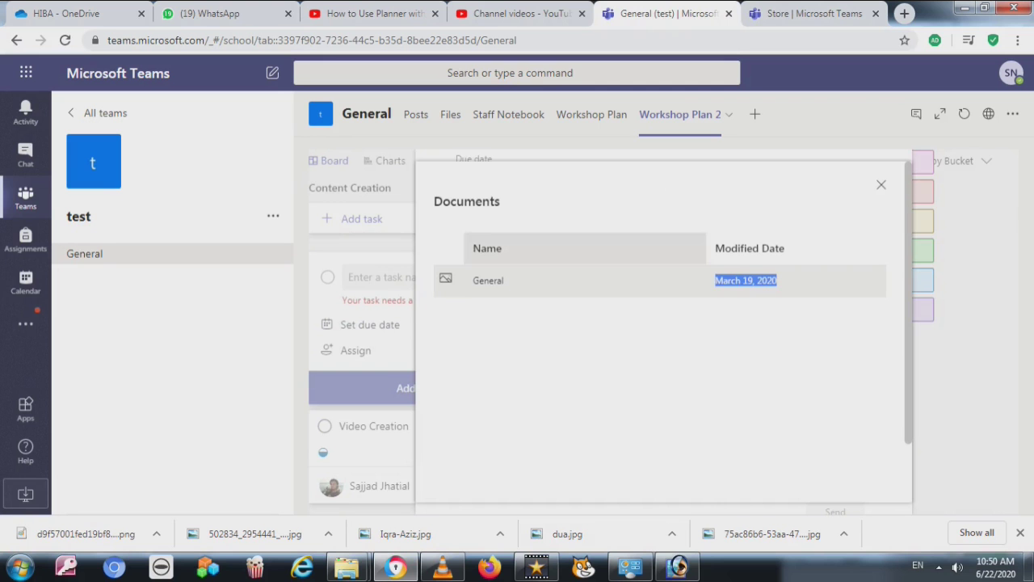
{"action": "double_click", "coordinate": [488, 280]}
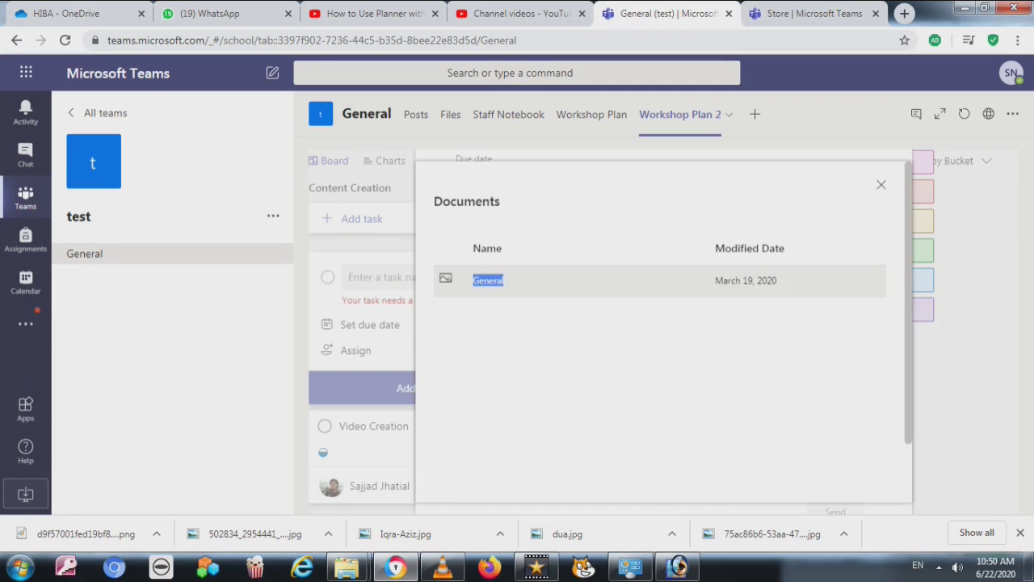
{"action": "left_click", "coordinate": [881, 185]}
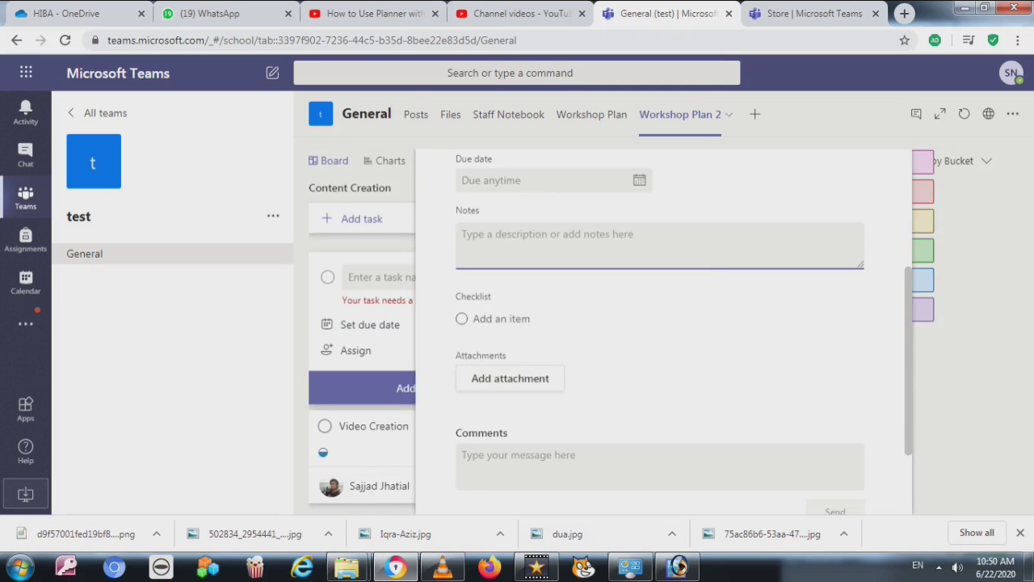
Look at the task's due date calendar and its comments section, including the task creation entry.
{"action": "scroll", "coordinate": [598, 331], "scroll_direction": "up", "scroll_amount": 2}
{"action": "left_click", "coordinate": [598, 331]}
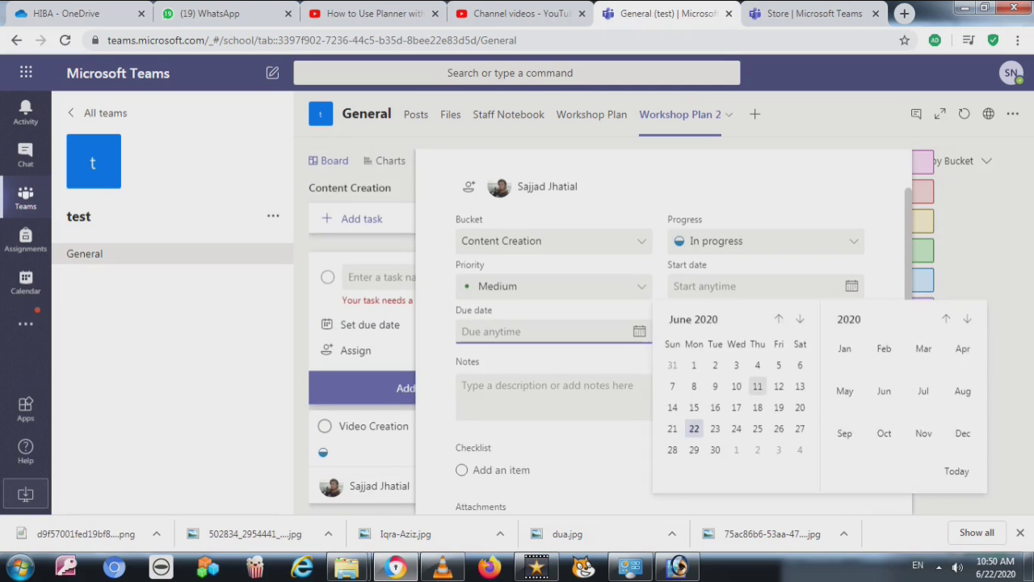
{"action": "key", "text": "Escape"}
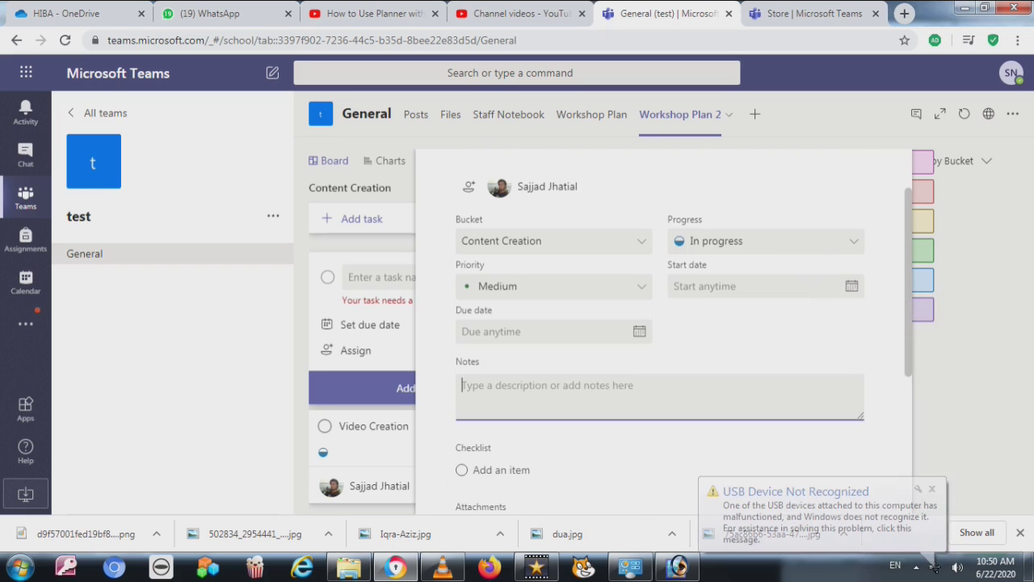
{"action": "scroll", "coordinate": [659, 323], "scroll_direction": "down", "scroll_amount": 3}
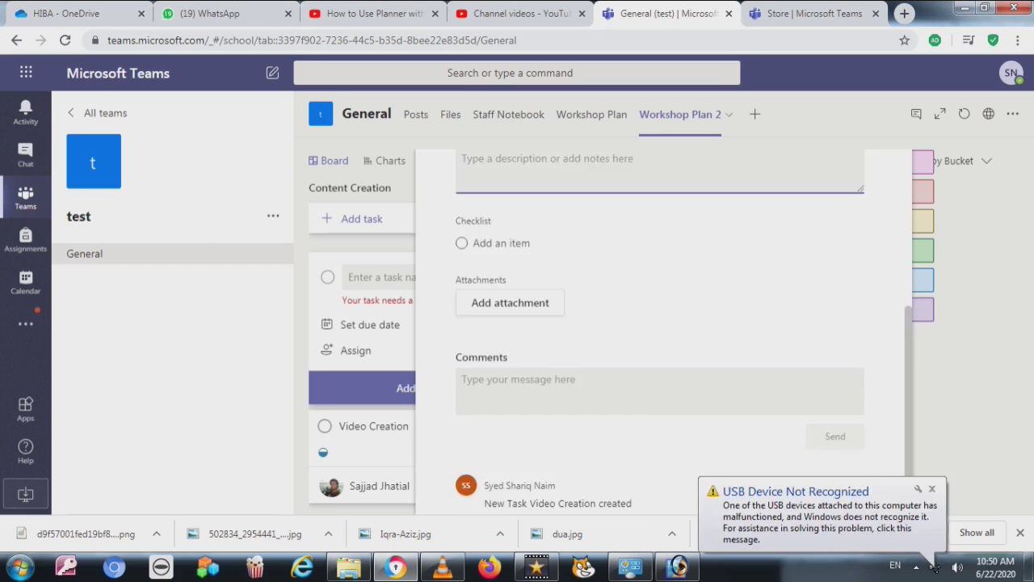
{"action": "left_click_drag", "start_coordinate": [507, 503], "coordinate": [632, 511]}
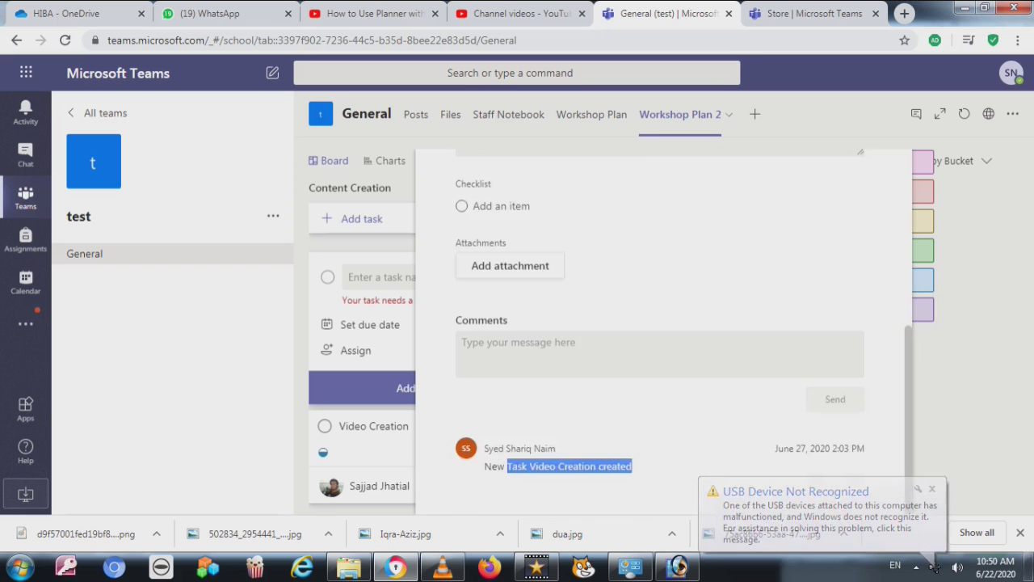
{"action": "scroll", "coordinate": [660, 332], "scroll_direction": "up", "scroll_amount": 1}
{"action": "left_click", "coordinate": [659, 428]}
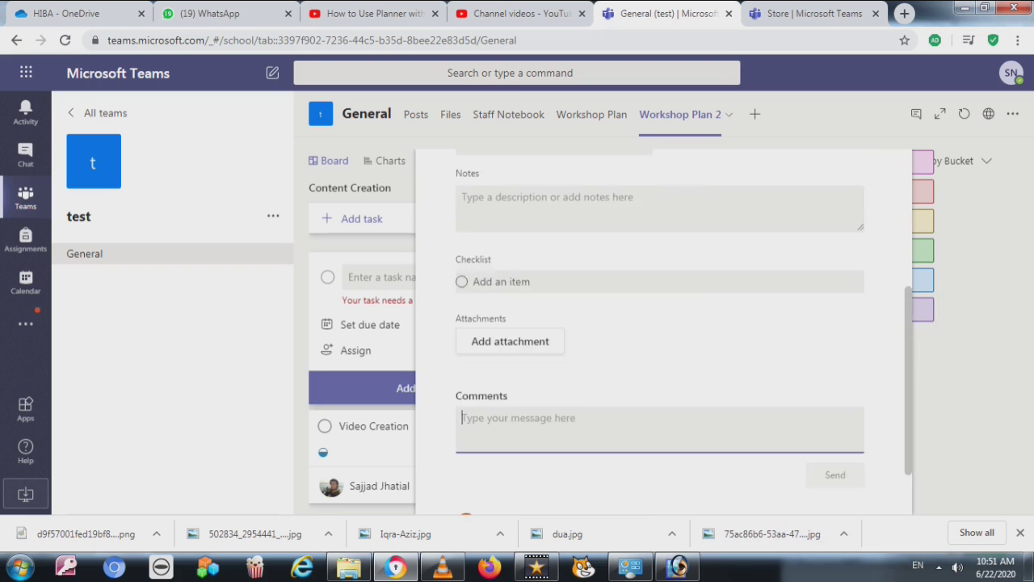
Review the task's detail fields, including start date, due date, notes, checklist, attachments and comments.
{"action": "scroll", "coordinate": [659, 331], "scroll_direction": "up", "scroll_amount": 2}
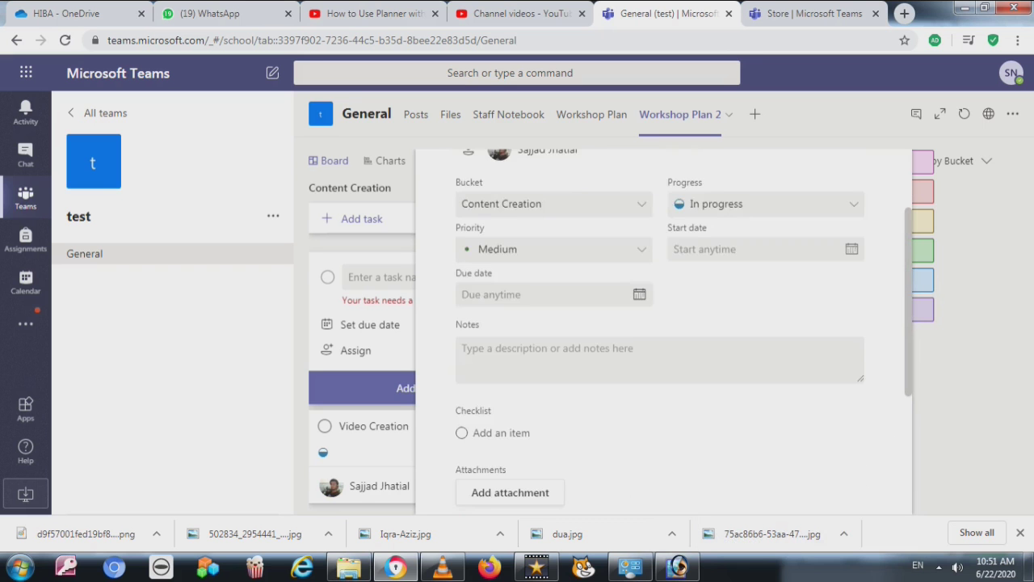
{"action": "scroll", "coordinate": [659, 331], "scroll_direction": "up", "scroll_amount": 1}
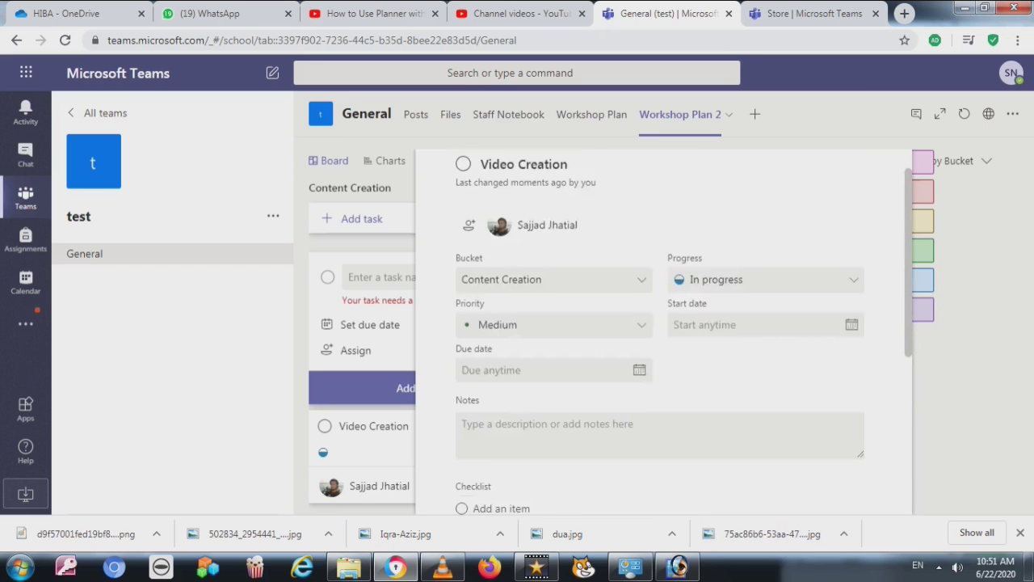
{"action": "scroll", "coordinate": [659, 331], "scroll_direction": "down", "scroll_amount": 1}
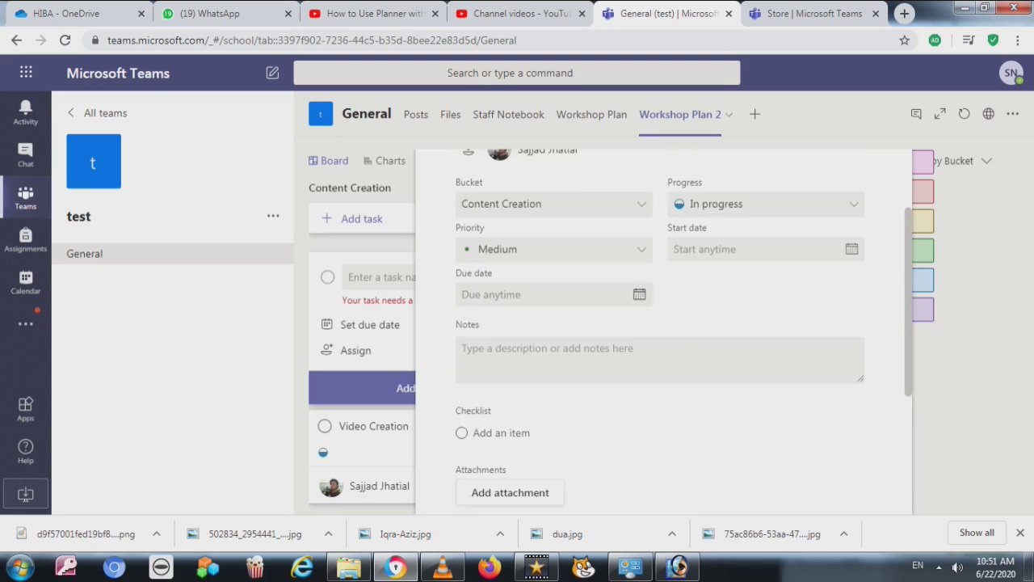
{"action": "scroll", "coordinate": [660, 331], "scroll_direction": "down", "scroll_amount": 3}
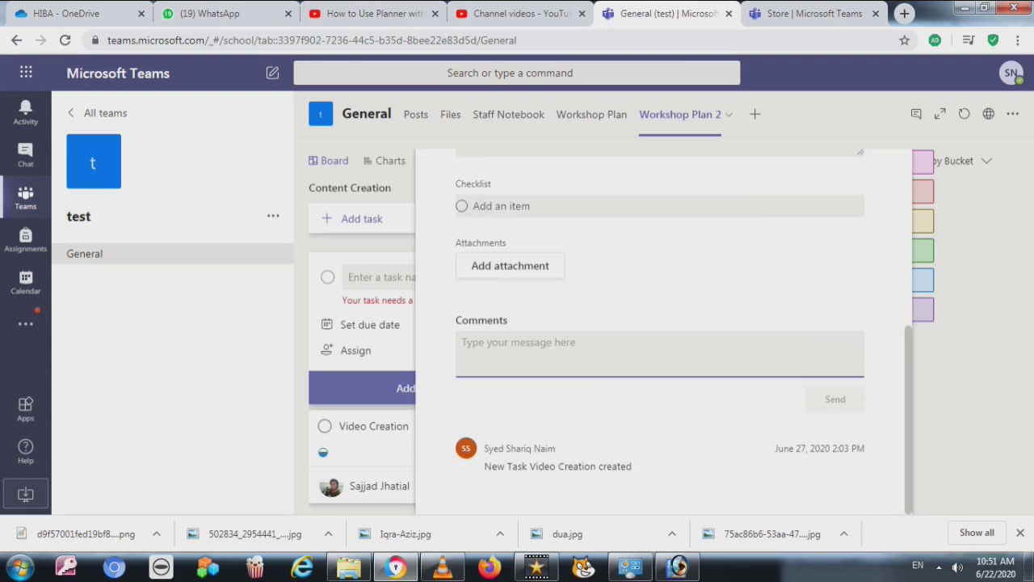
{"action": "left_click", "coordinate": [517, 206]}
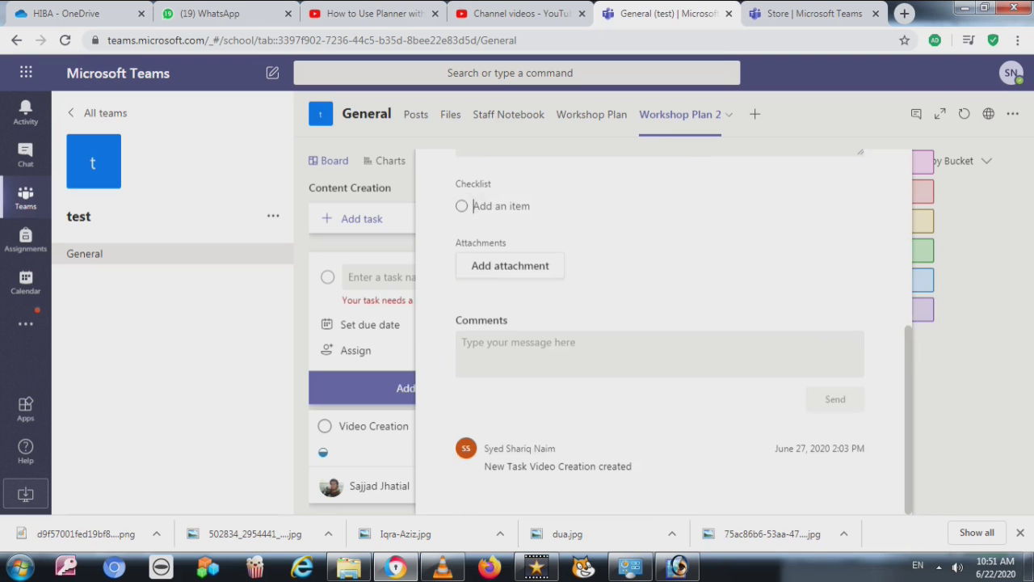
{"action": "scroll", "coordinate": [660, 332], "scroll_direction": "up", "scroll_amount": 2}
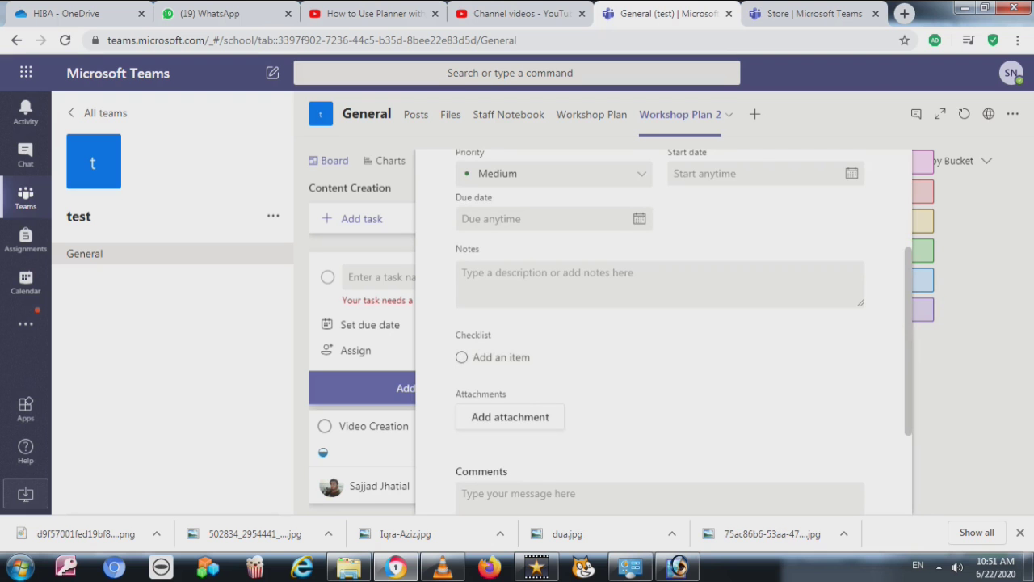
{"action": "scroll", "coordinate": [663, 331], "scroll_direction": "up", "scroll_amount": 2}
{"action": "left_click", "coordinate": [751, 325]}
{"action": "key", "text": "Escape"}
{"action": "scroll", "coordinate": [660, 332], "scroll_direction": "down", "scroll_amount": 1}
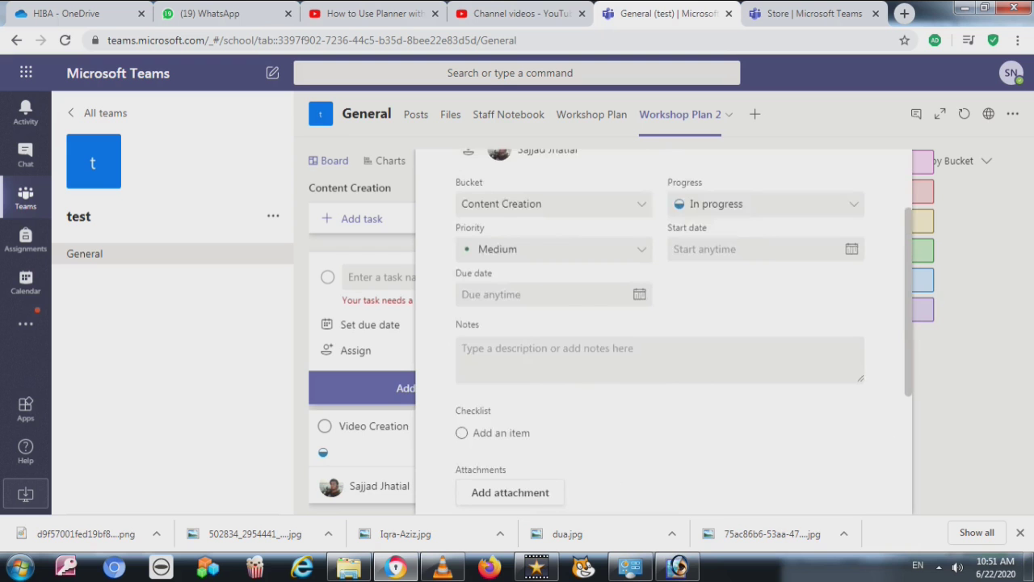
{"action": "scroll", "coordinate": [660, 331], "scroll_direction": "down", "scroll_amount": 3}
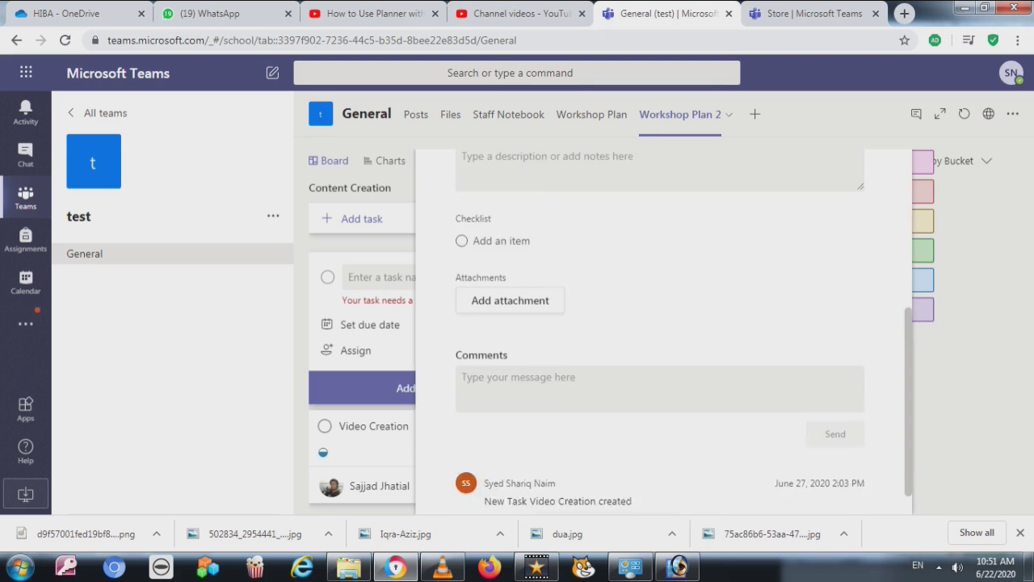
{"action": "scroll", "coordinate": [660, 331], "scroll_direction": "down", "scroll_amount": 1}
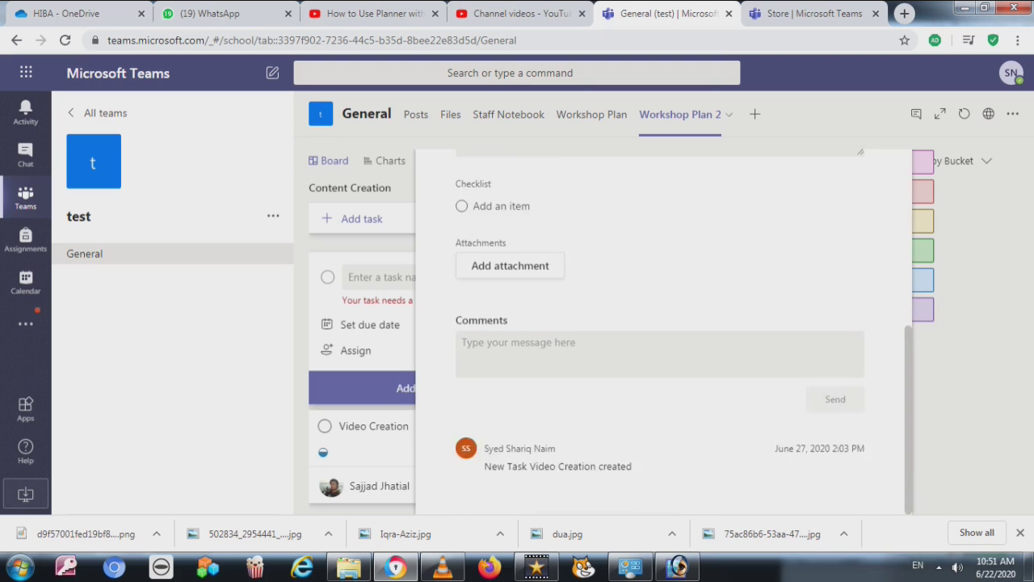
Set the Video Creation task's start date to 06/27/2020.
{"action": "scroll", "coordinate": [660, 331], "scroll_direction": "up", "scroll_amount": 3}
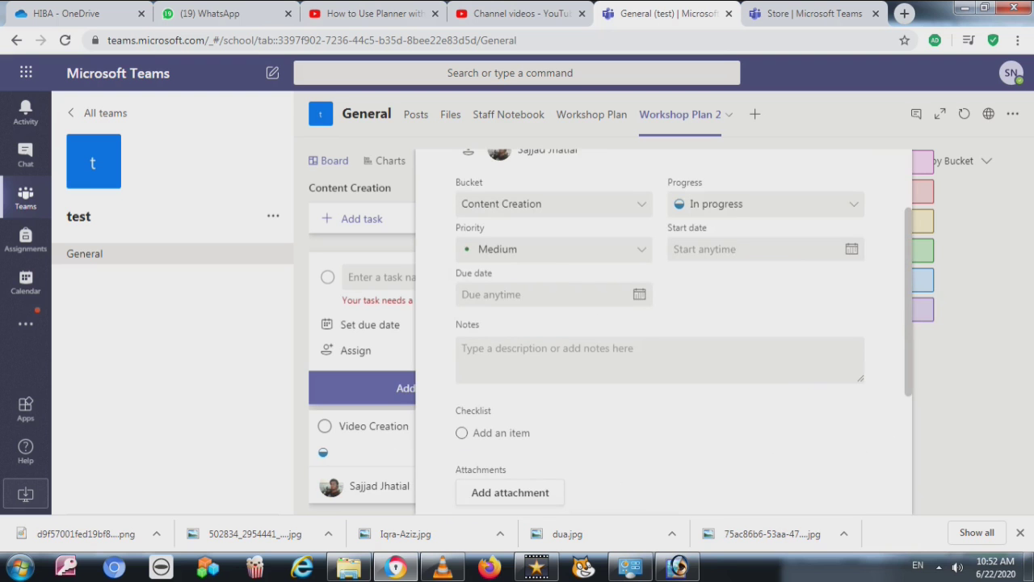
{"action": "scroll", "coordinate": [662, 331], "scroll_direction": "down", "scroll_amount": 3}
{"action": "scroll", "coordinate": [663, 332], "scroll_direction": "up", "scroll_amount": 5}
{"action": "scroll", "coordinate": [662, 331], "scroll_direction": "down", "scroll_amount": 1}
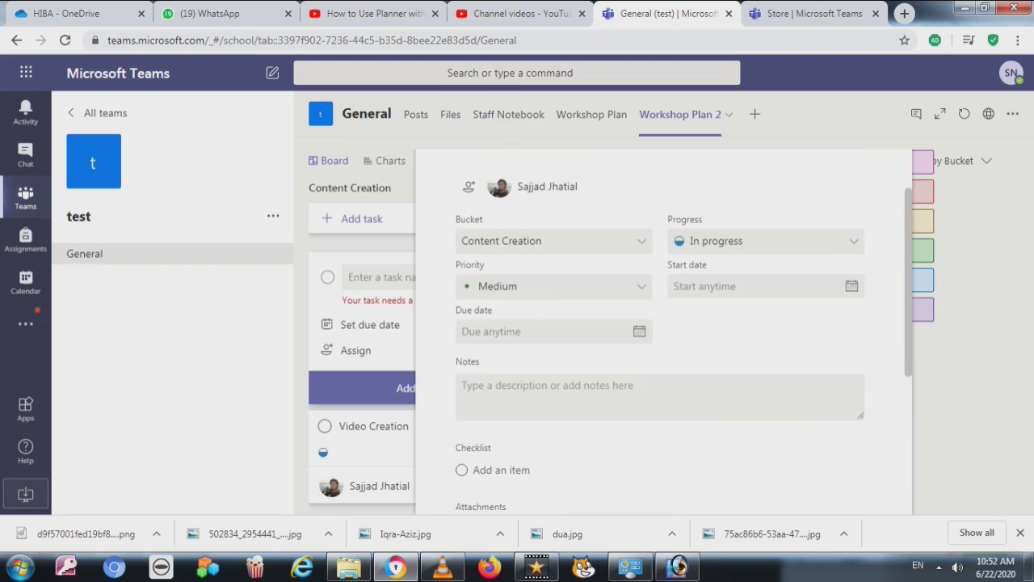
{"action": "left_click", "coordinate": [765, 286]}
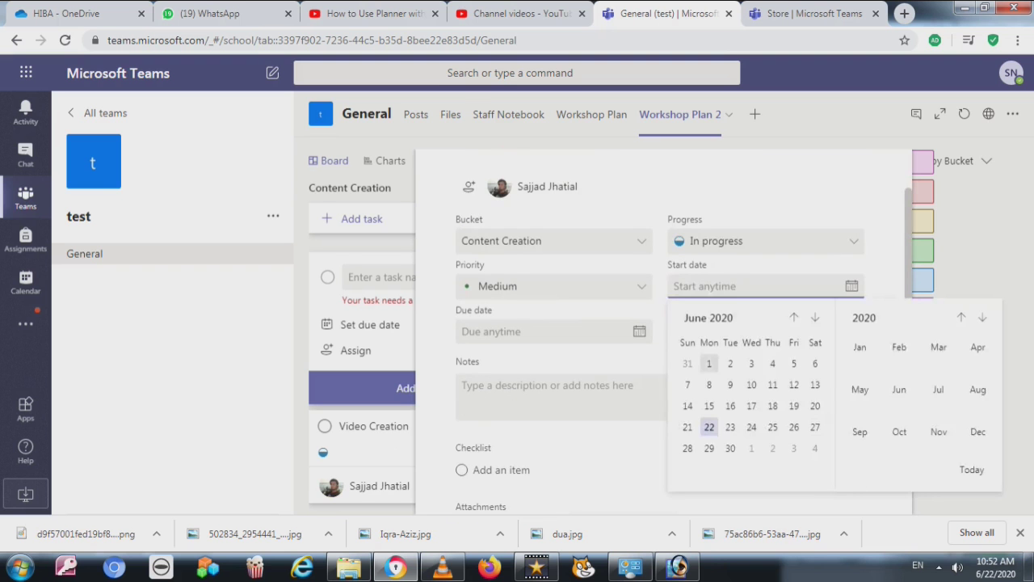
{"action": "left_click", "coordinate": [815, 428]}
Enter "Hello Everyone" in the Video Creation task's notes.
{"action": "left_click", "coordinate": [557, 396]}
{"action": "type", "text": "H"}
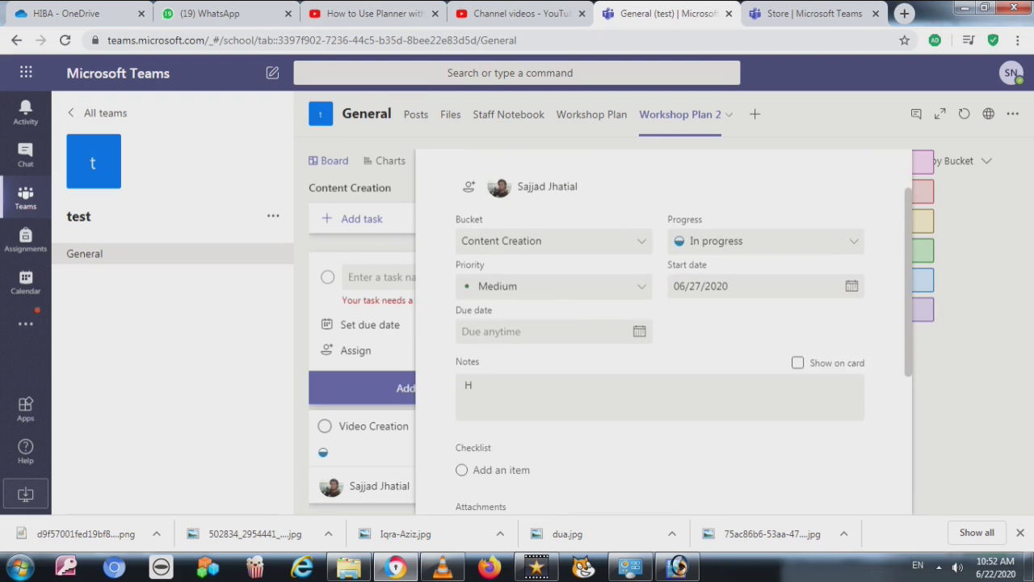
{"action": "left_click", "coordinate": [463, 385]}
{"action": "type", "text": "ello Everyone"}
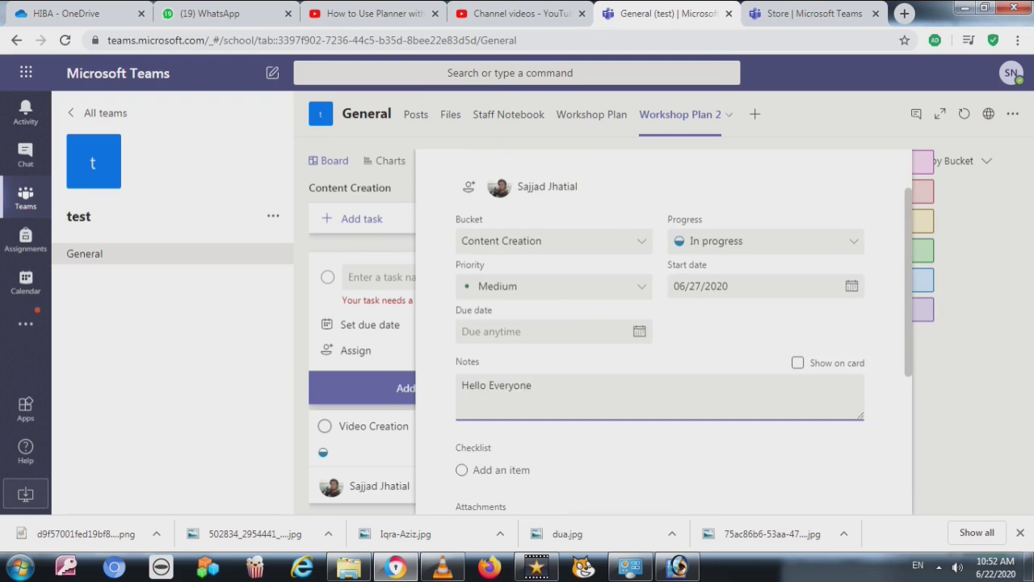
Post the comment "Hello" on the Video Creation task.
{"action": "scroll", "coordinate": [659, 323], "scroll_direction": "down", "scroll_amount": 2}
{"action": "left_click", "coordinate": [517, 319]}
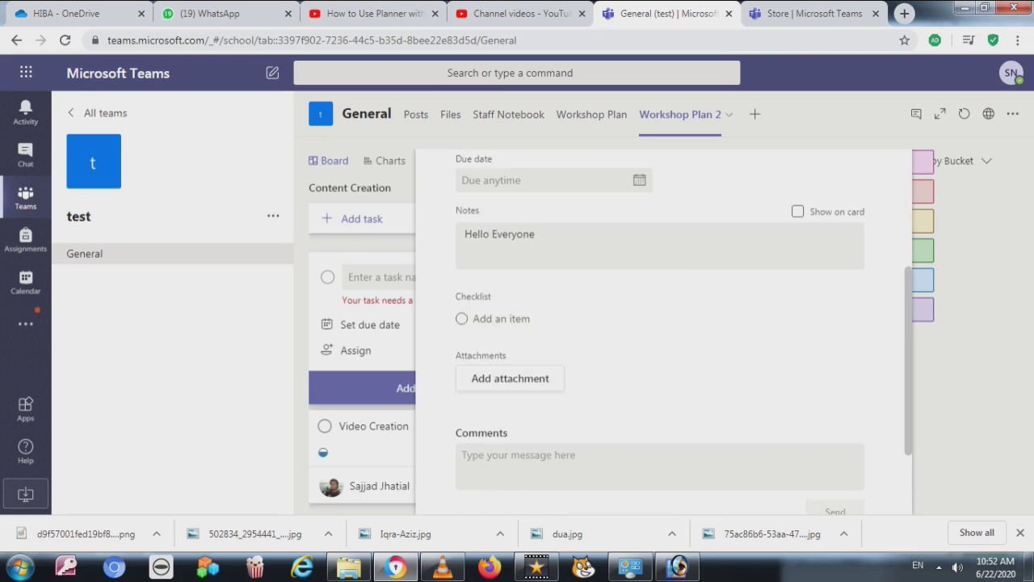
{"action": "scroll", "coordinate": [510, 378], "scroll_direction": "down", "scroll_amount": 2}
{"action": "left_click", "coordinate": [549, 353]}
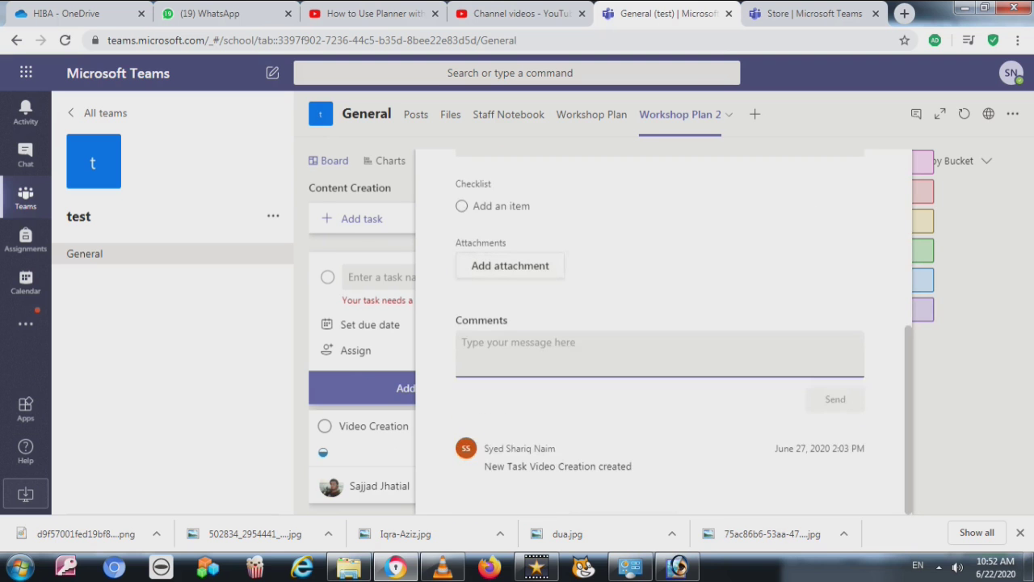
{"action": "type", "text": "Hello"}
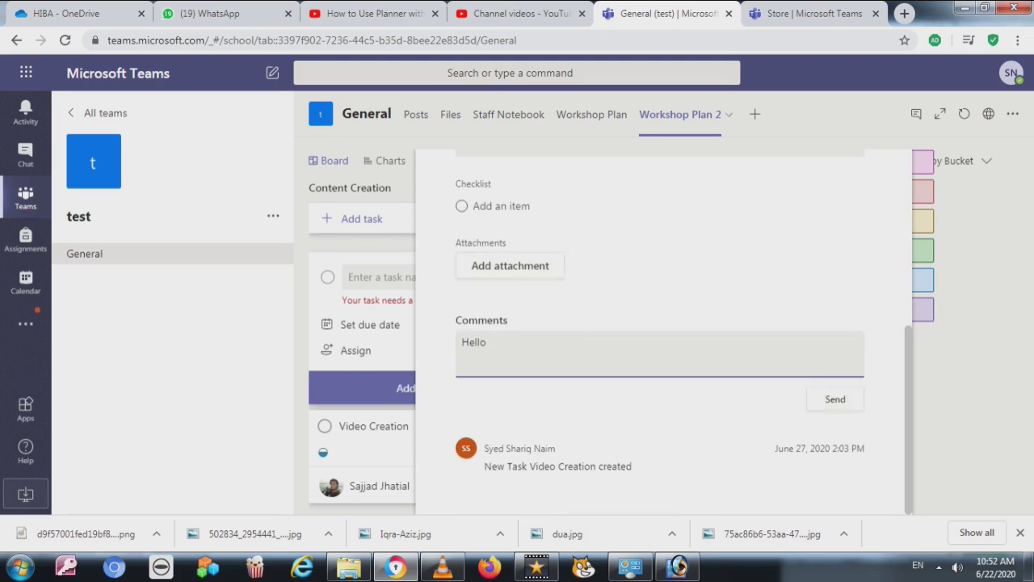
{"action": "key", "text": "Return"}
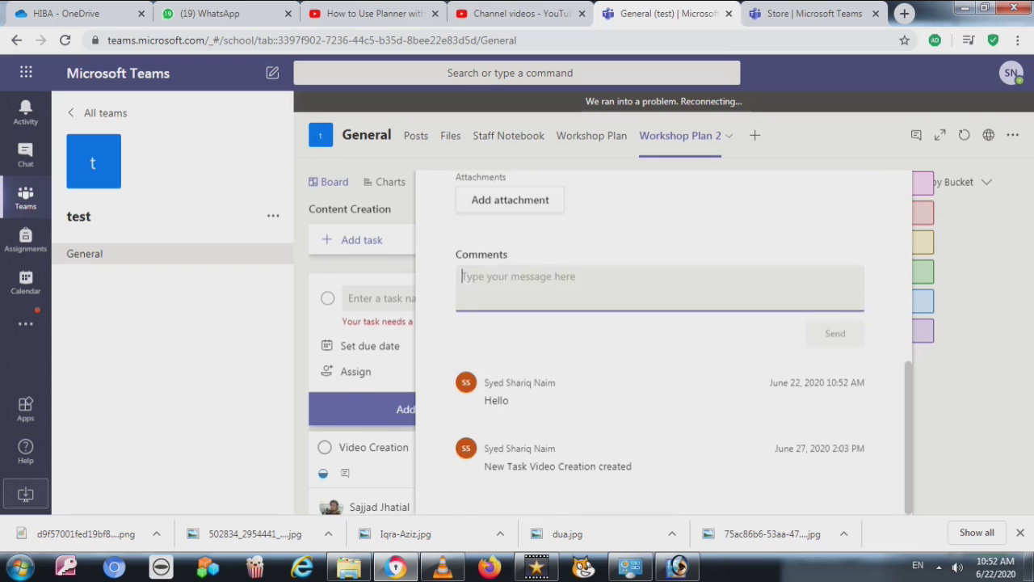
Mark the Video Creation task as complete from its details.
{"action": "left_click_drag", "start_coordinate": [535, 466], "coordinate": [612, 466]}
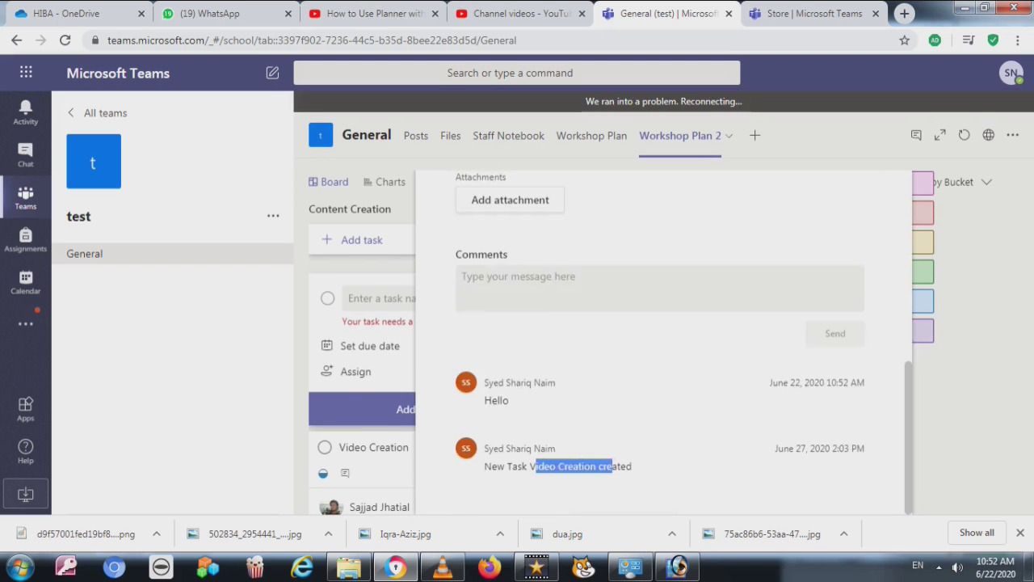
{"action": "scroll", "coordinate": [659, 339], "scroll_direction": "up", "scroll_amount": 1}
{"action": "scroll", "coordinate": [659, 339], "scroll_direction": "up", "scroll_amount": 3}
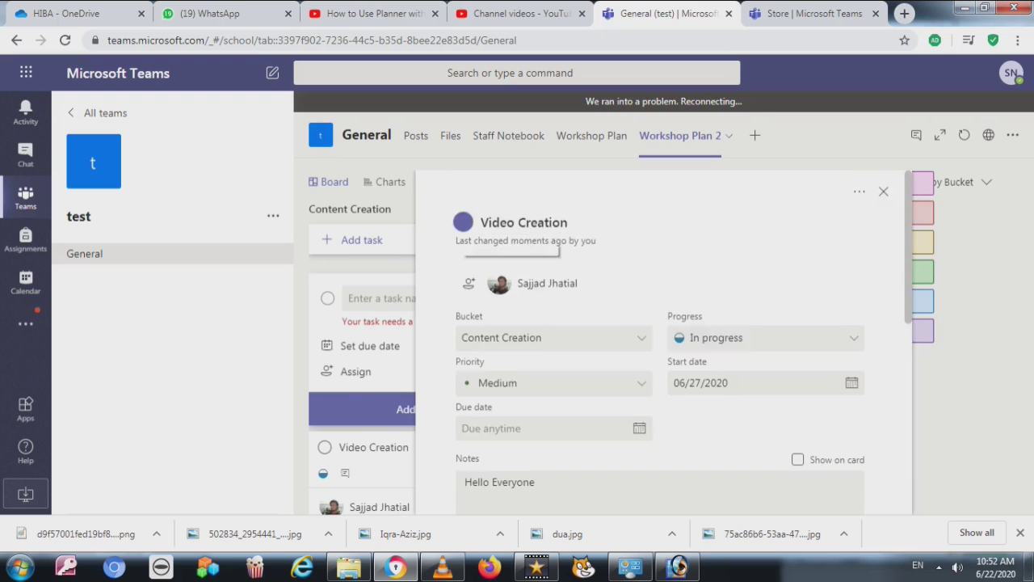
{"action": "left_click", "coordinate": [463, 221]}
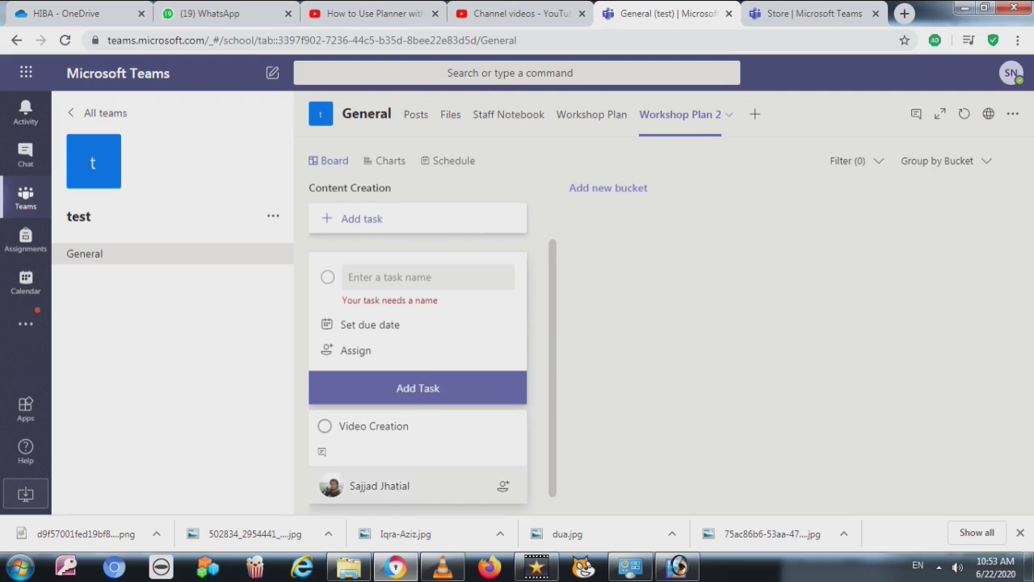
Look at the Video Creation card's options and label colours, and check the task's details before closing them.
{"action": "left_click", "coordinate": [511, 426]}
{"action": "mouse_move", "coordinate": [540, 270]}
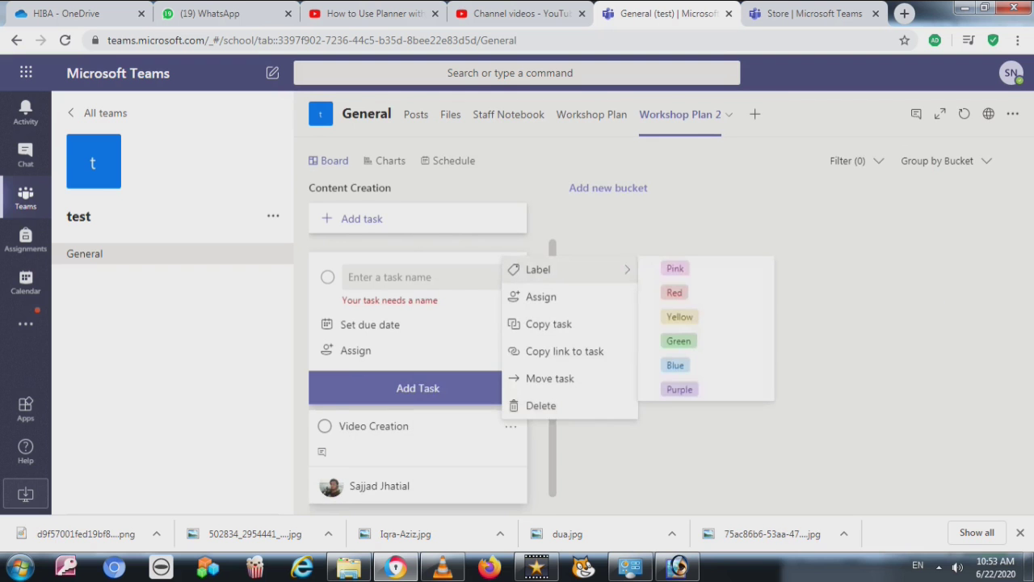
{"action": "left_click", "coordinate": [387, 430]}
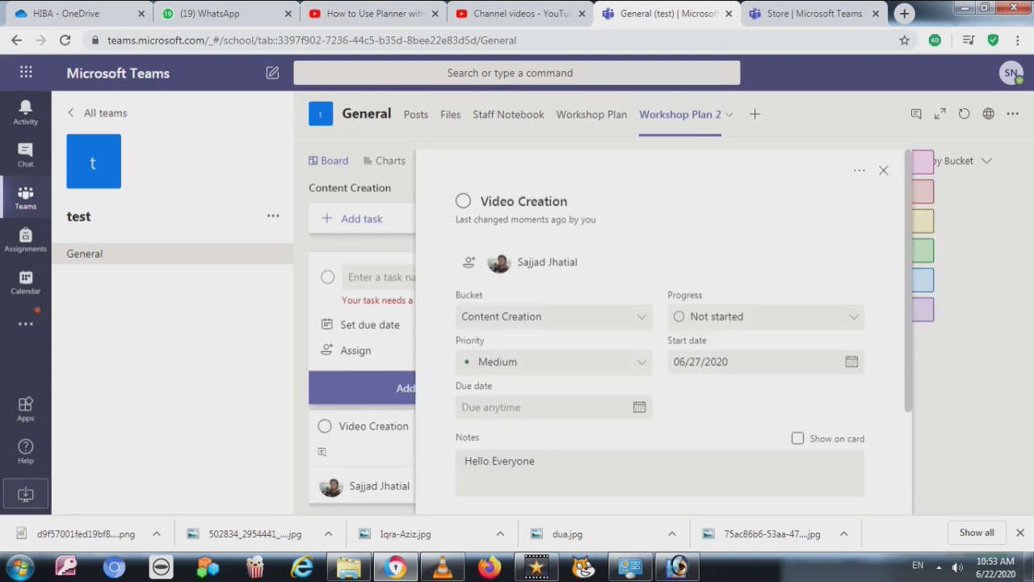
{"action": "left_click", "coordinate": [883, 171]}
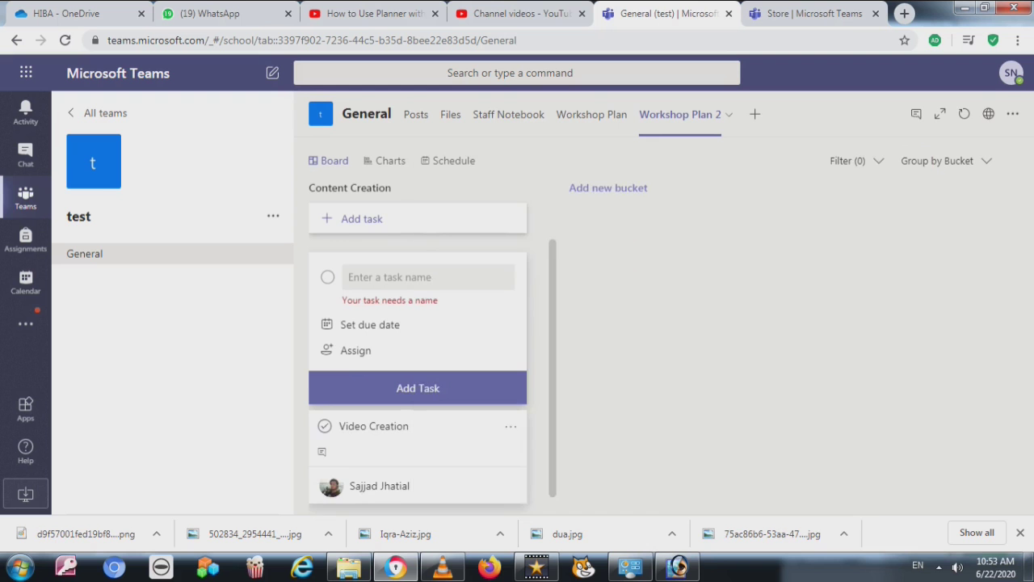
Mark the Video Creation task complete on the board and reactivate it from the completed tasks.
{"action": "left_click", "coordinate": [324, 425]}
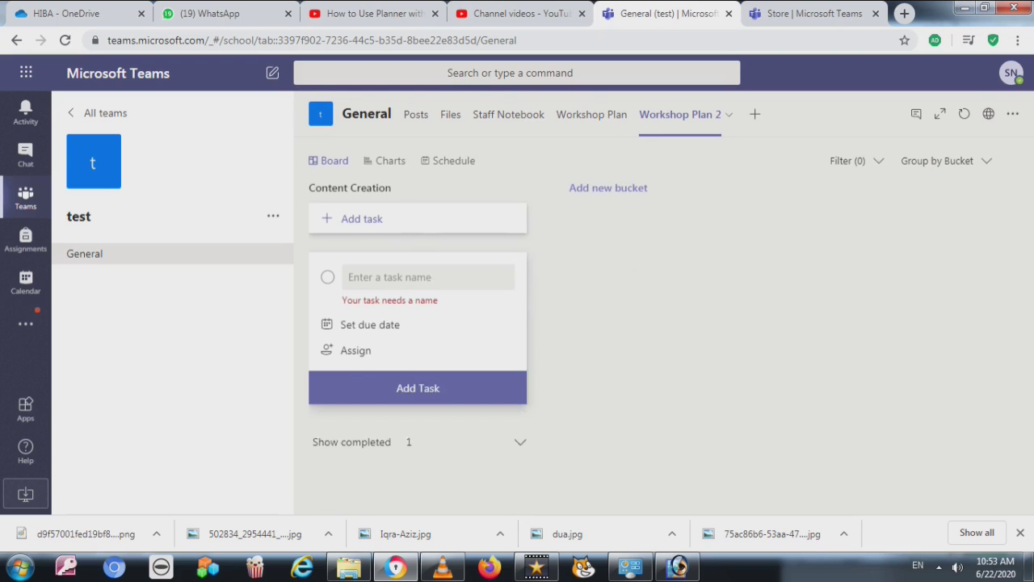
{"action": "left_click", "coordinate": [352, 441]}
{"action": "left_click", "coordinate": [325, 330]}
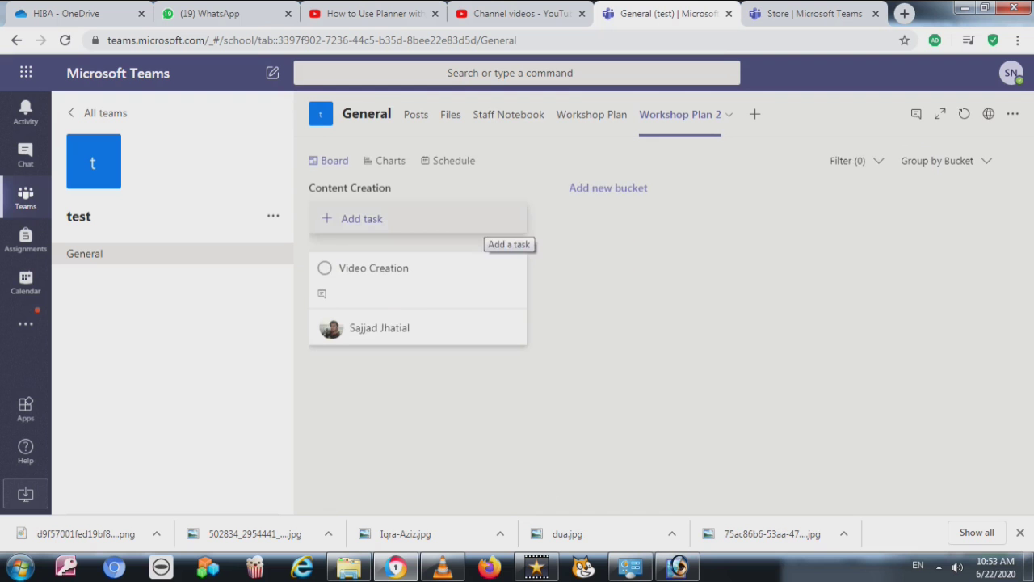
Add a new bucket named Logistics to the Workshop Plan 2 board.
{"action": "left_click", "coordinate": [609, 188]}
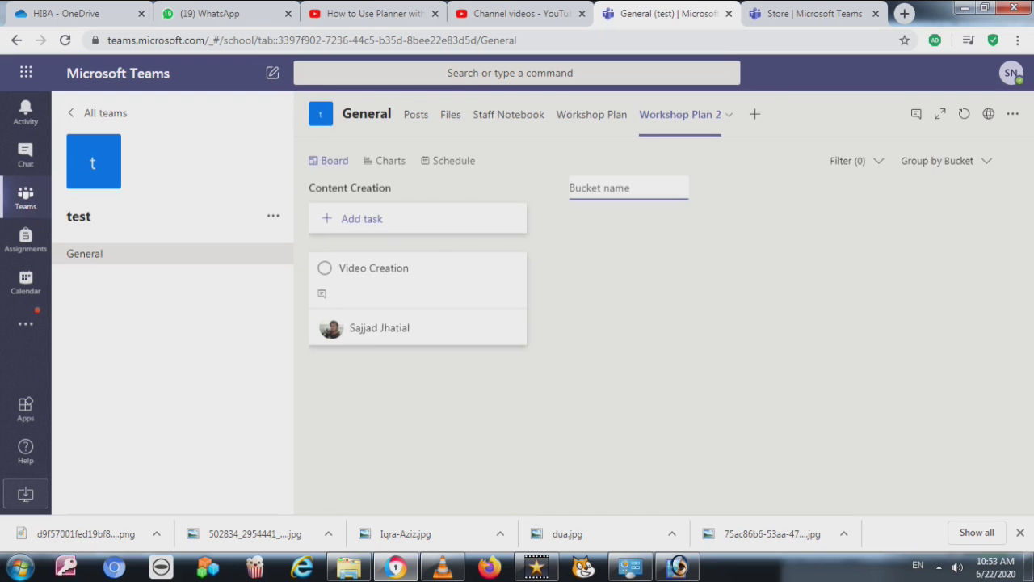
{"action": "type", "text": "Logist"}
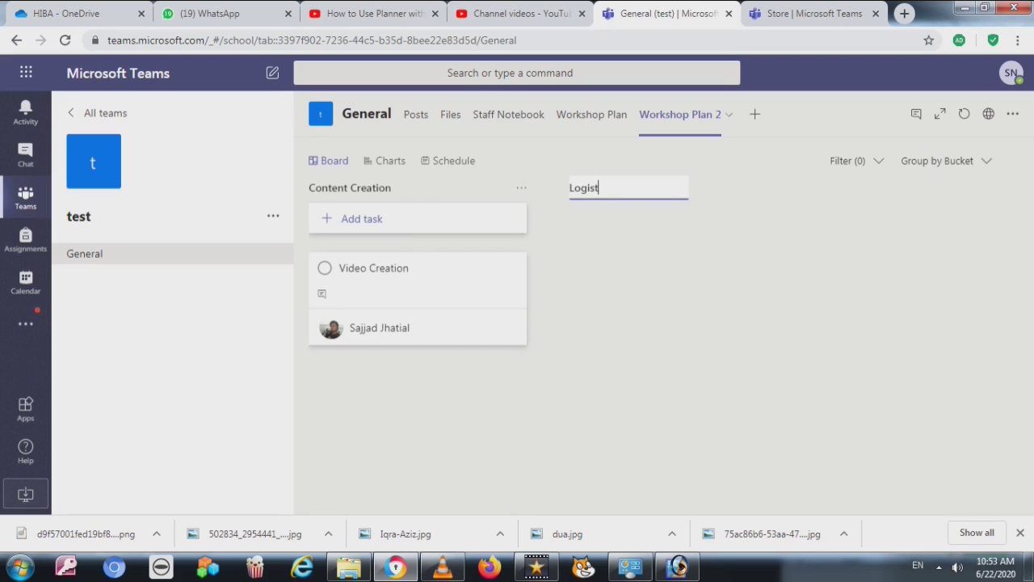
{"action": "type", "text": "ics"}
{"action": "key", "text": "Return"}
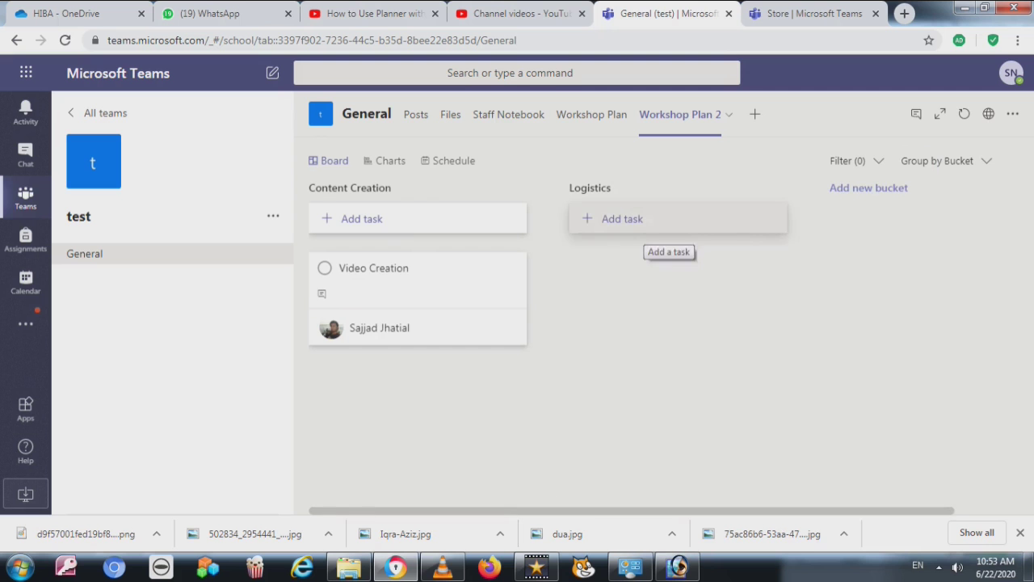
{"action": "left_click", "coordinate": [664, 228]}
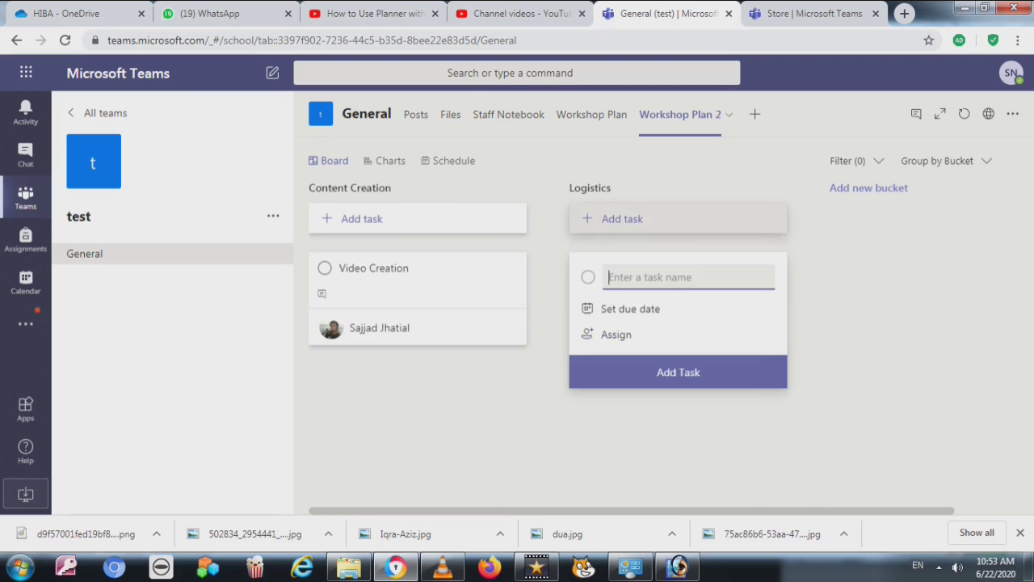
{"action": "left_click", "coordinate": [630, 308]}
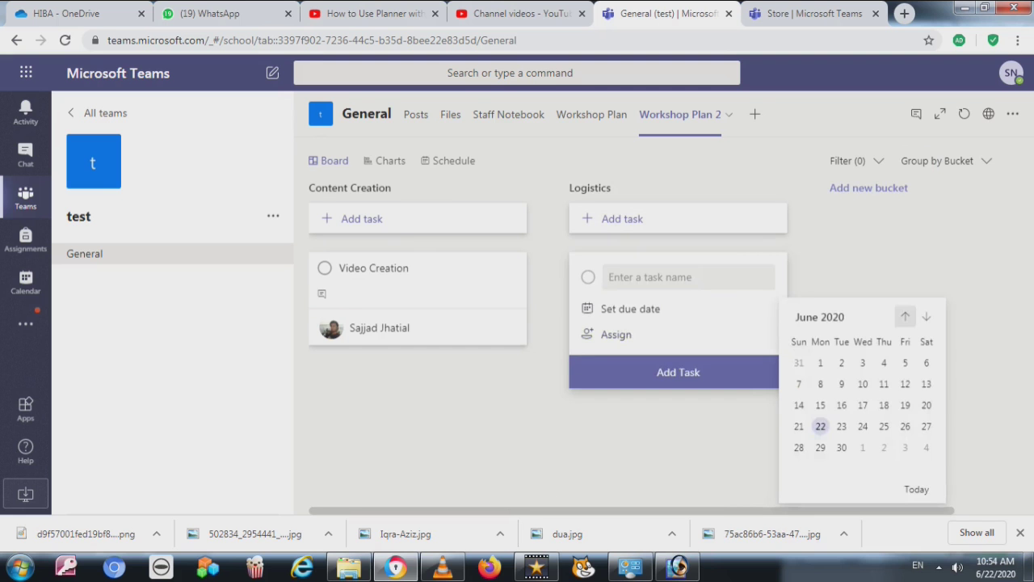
{"action": "left_click", "coordinate": [913, 269]}
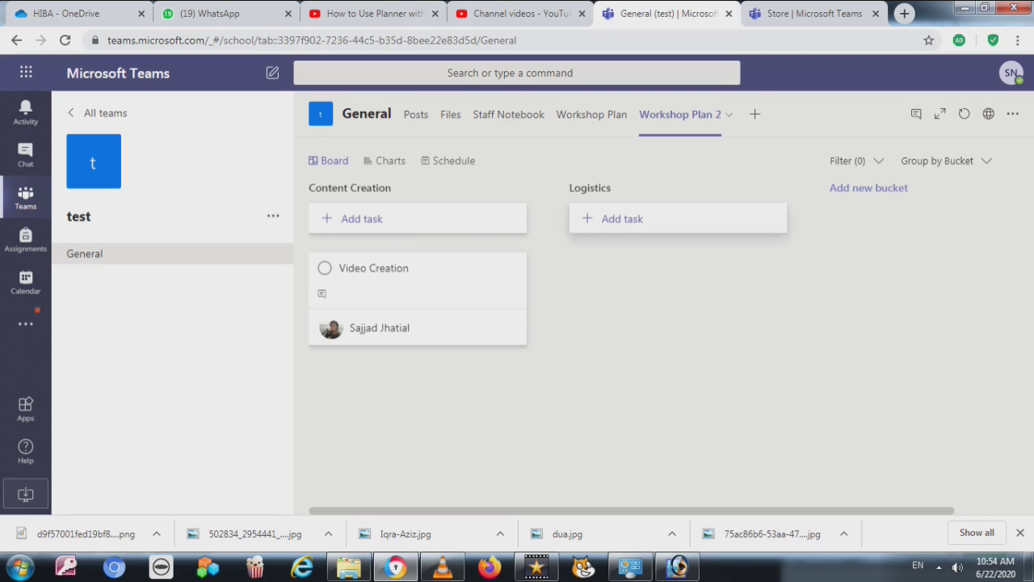
Start a new task named Room Booking in the Logistics bucket with the due date 06/17.
{"action": "left_click", "coordinate": [622, 218]}
{"action": "type", "text": "R"}
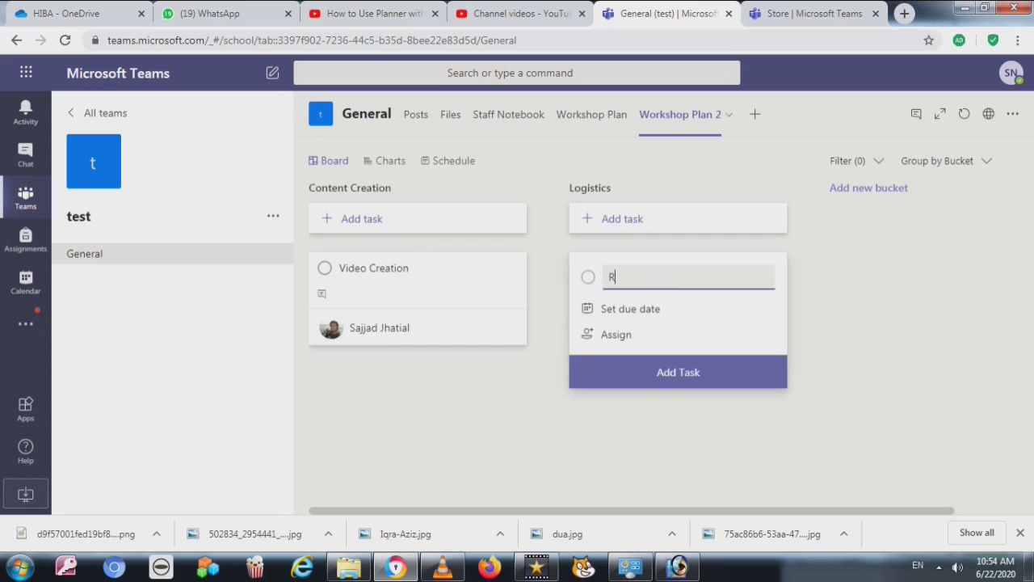
{"action": "type", "text": "oom Booking"}
{"action": "key", "text": "Tab"}
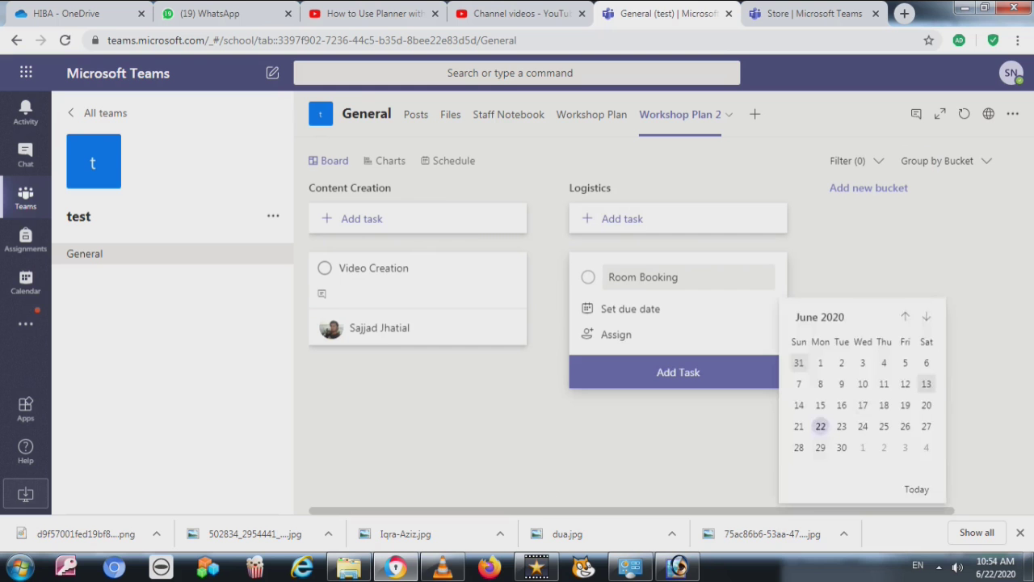
{"action": "left_click", "coordinate": [863, 406]}
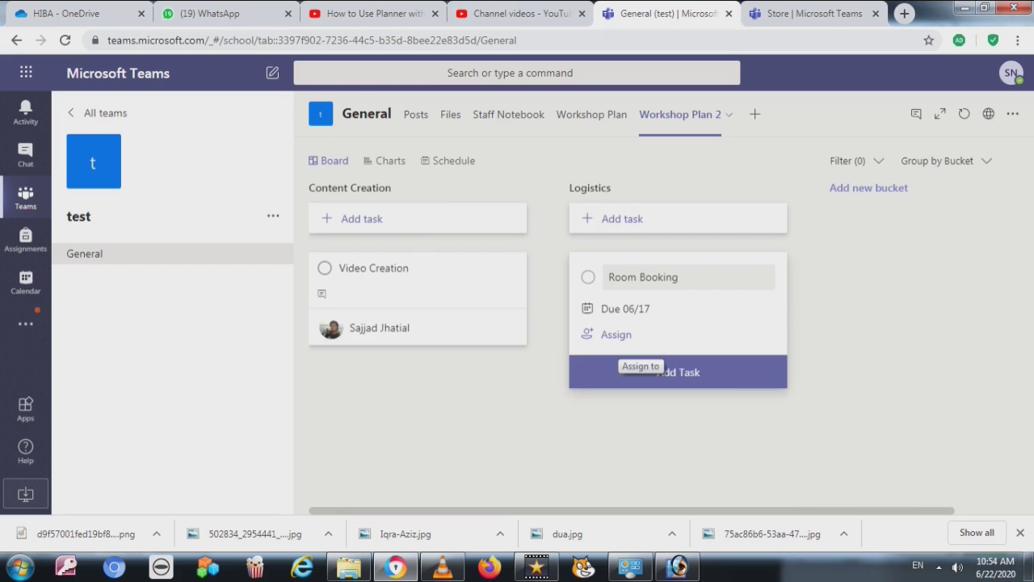
Assign the new Room Booking task to the same team member who has the Video Creation task.
{"action": "left_click", "coordinate": [615, 334]}
{"action": "type", "text": "saj"}
{"action": "key", "text": "Return"}
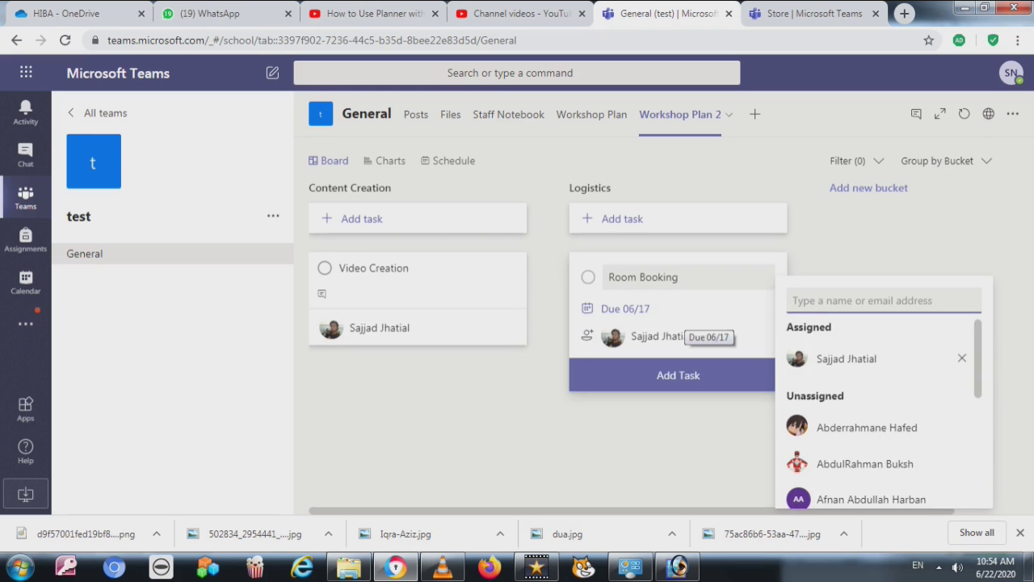
Set the Room Booking task's due date to 06/27 and add the task to the Logistics bucket.
{"action": "left_click", "coordinate": [626, 308]}
{"action": "left_click", "coordinate": [926, 426]}
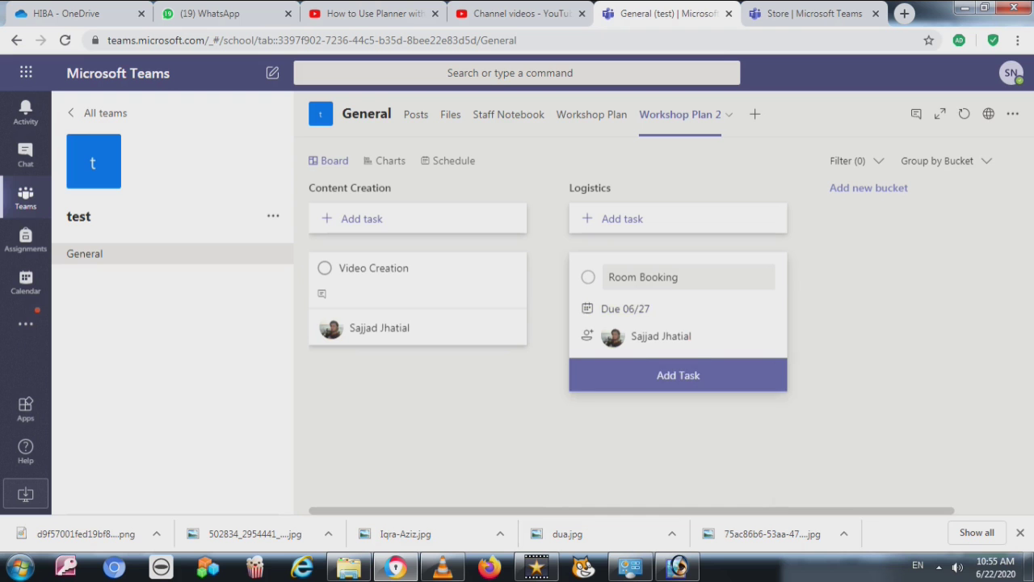
{"action": "left_click", "coordinate": [625, 308]}
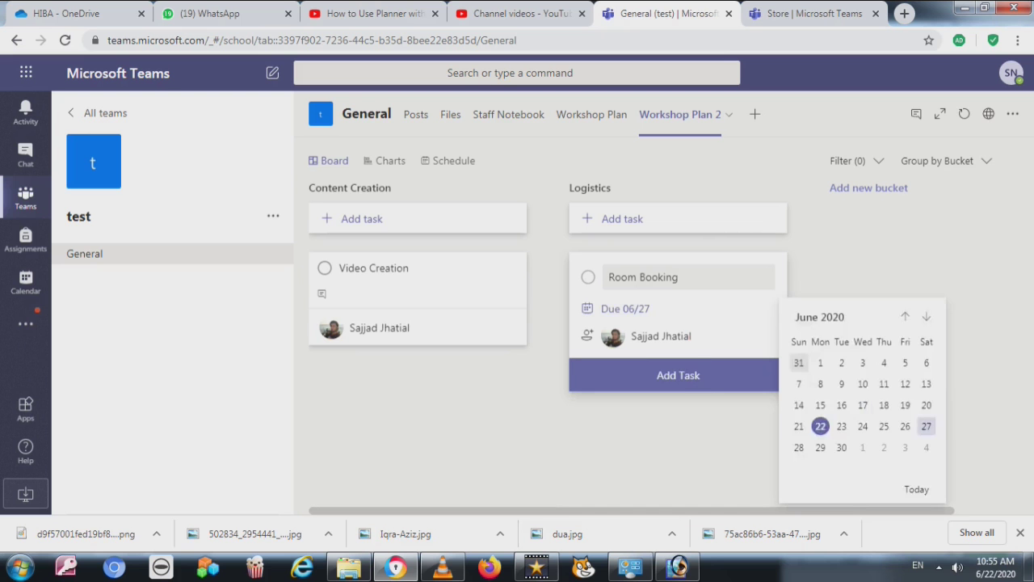
{"action": "left_click", "coordinate": [678, 375]}
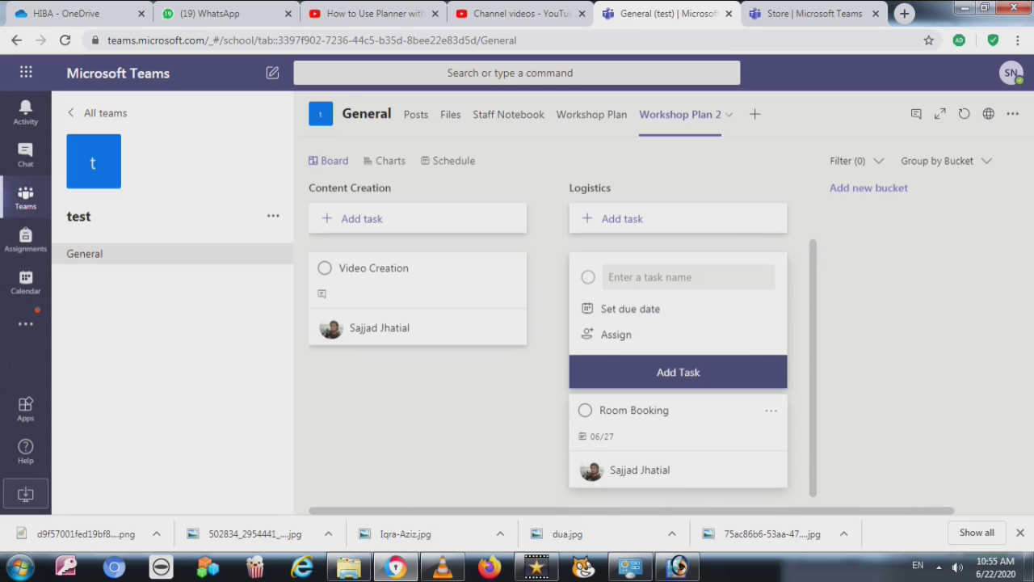
Review the Room Booking task's details, including bucket, progress, priority, dates, notes, checklist, attachments and comments.
{"action": "left_click", "coordinate": [646, 413]}
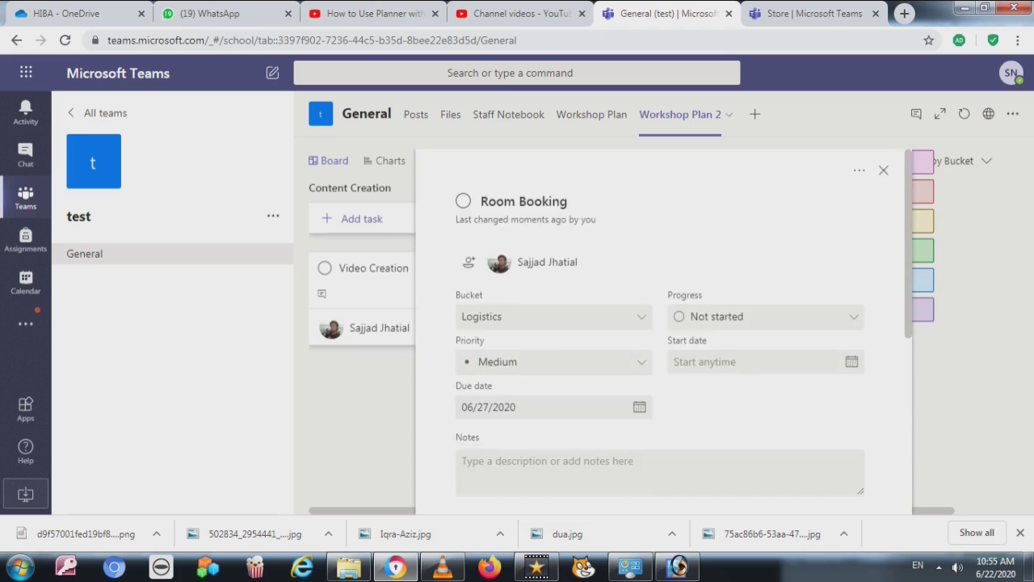
{"action": "scroll", "coordinate": [660, 331], "scroll_direction": "down", "scroll_amount": 2}
{"action": "scroll", "coordinate": [659, 332], "scroll_direction": "down", "scroll_amount": 1}
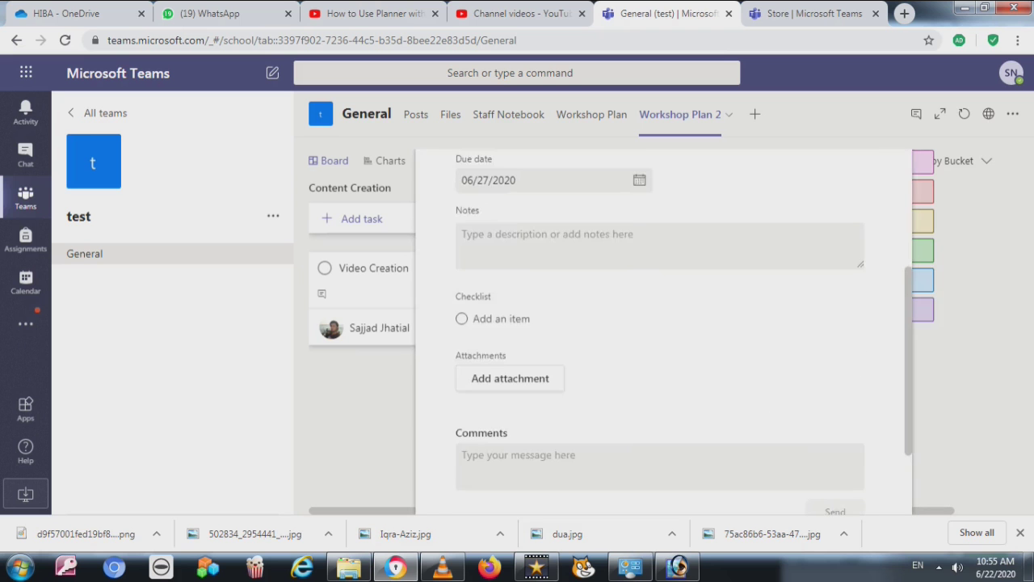
{"action": "scroll", "coordinate": [659, 331], "scroll_direction": "up", "scroll_amount": 3}
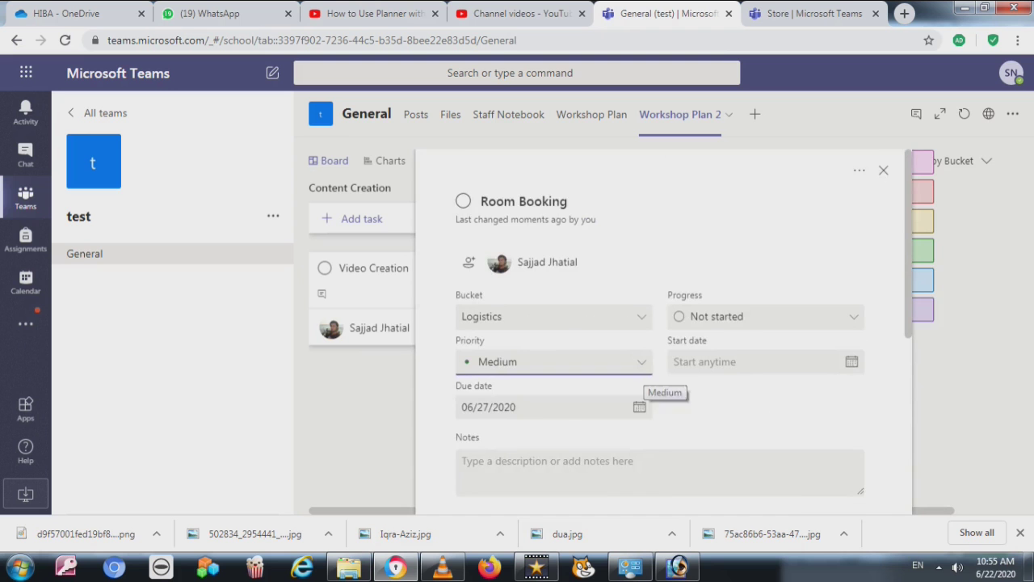
{"action": "left_click", "coordinate": [644, 365]}
{"action": "scroll", "coordinate": [659, 331], "scroll_direction": "down", "scroll_amount": 2}
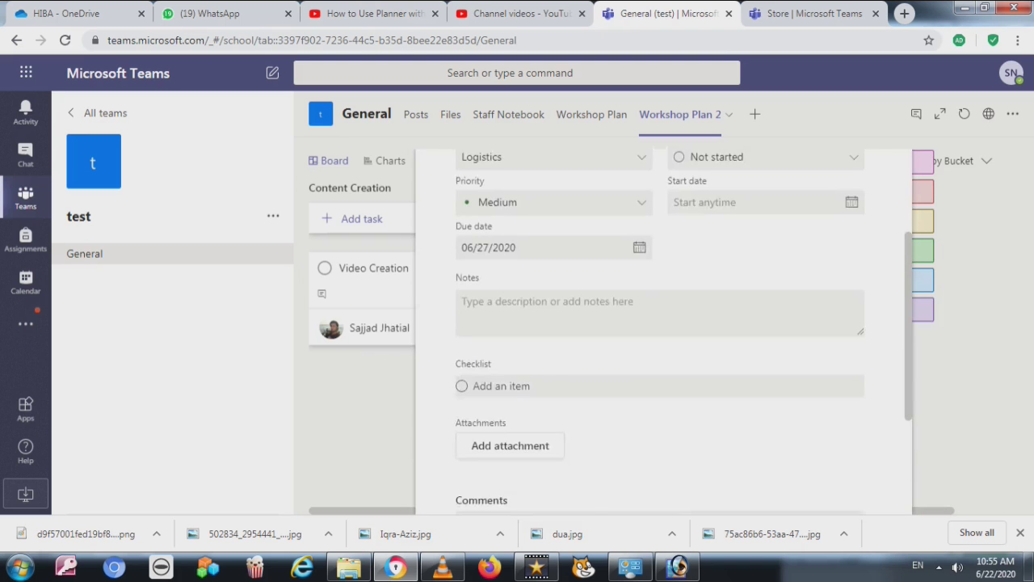
{"action": "scroll", "coordinate": [659, 332], "scroll_direction": "down", "scroll_amount": 2}
{"action": "scroll", "coordinate": [659, 331], "scroll_direction": "up", "scroll_amount": 4}
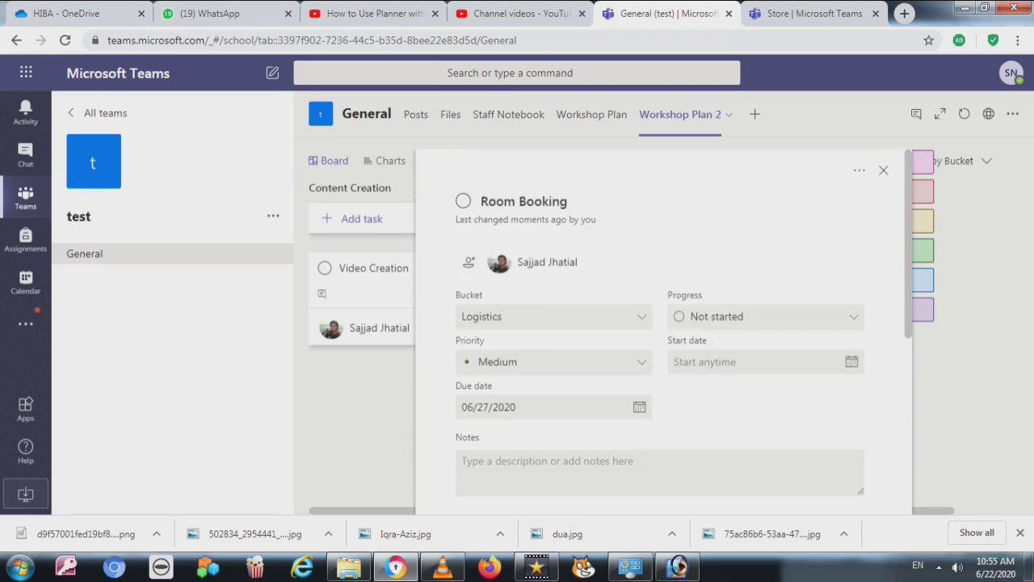
Add the checklist items Find Venue and Invite Student to the Room Booking task and show the checklist on its card.
{"action": "scroll", "coordinate": [659, 331], "scroll_direction": "down", "scroll_amount": 2}
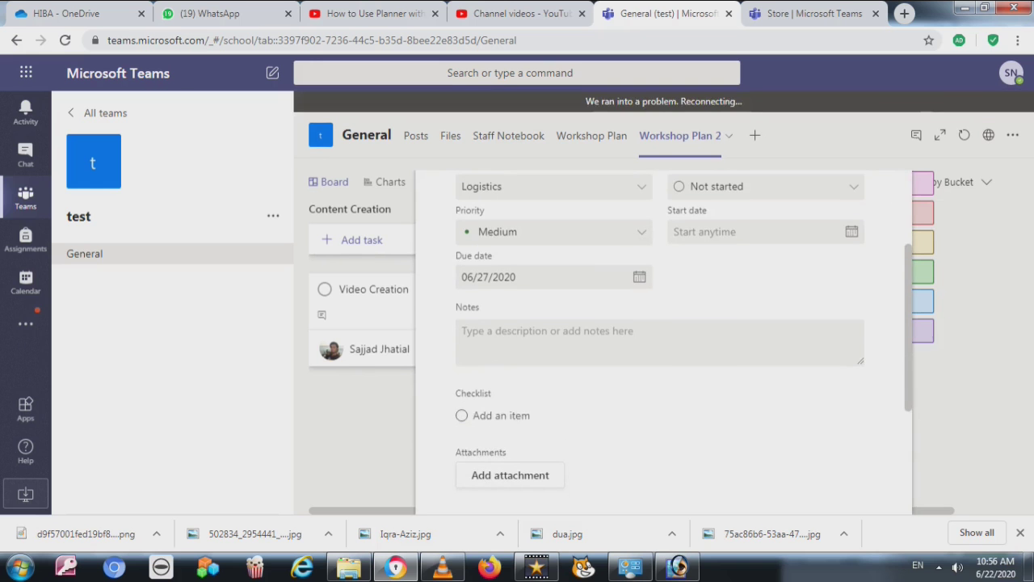
{"action": "type", "text": "Find Venue"}
{"action": "key", "text": "Return"}
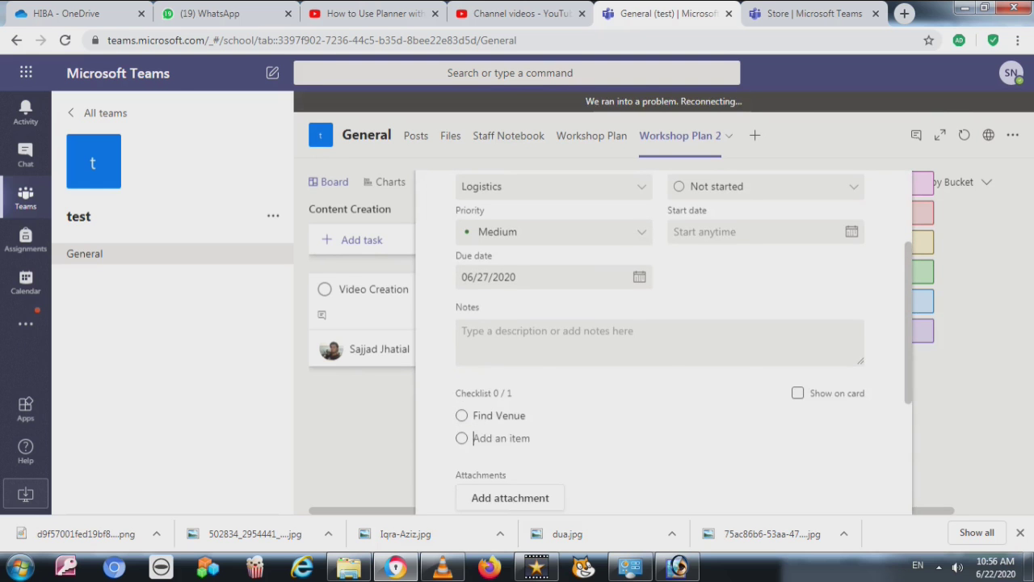
{"action": "type", "text": "Invite Student"}
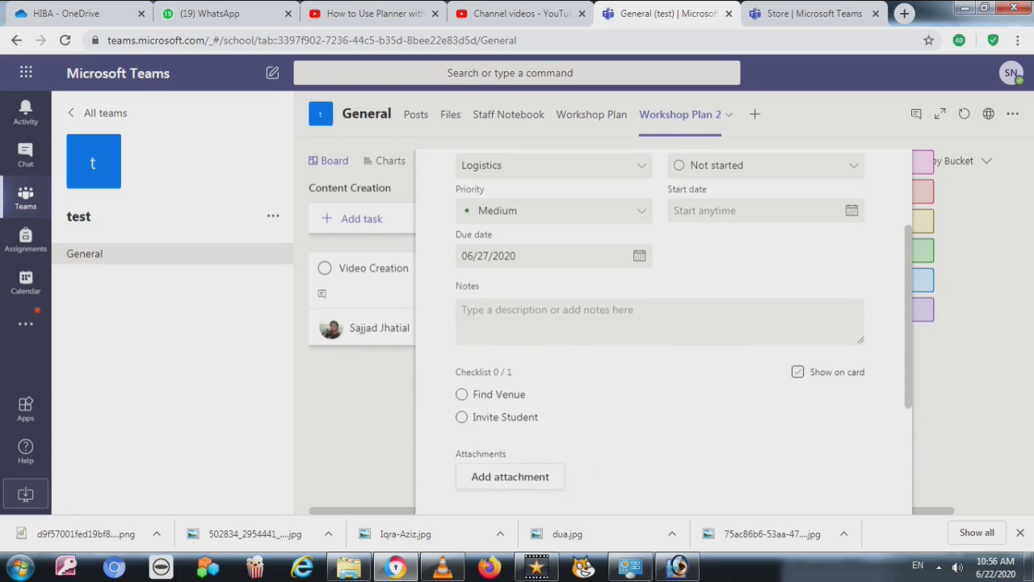
{"action": "key", "text": "Return"}
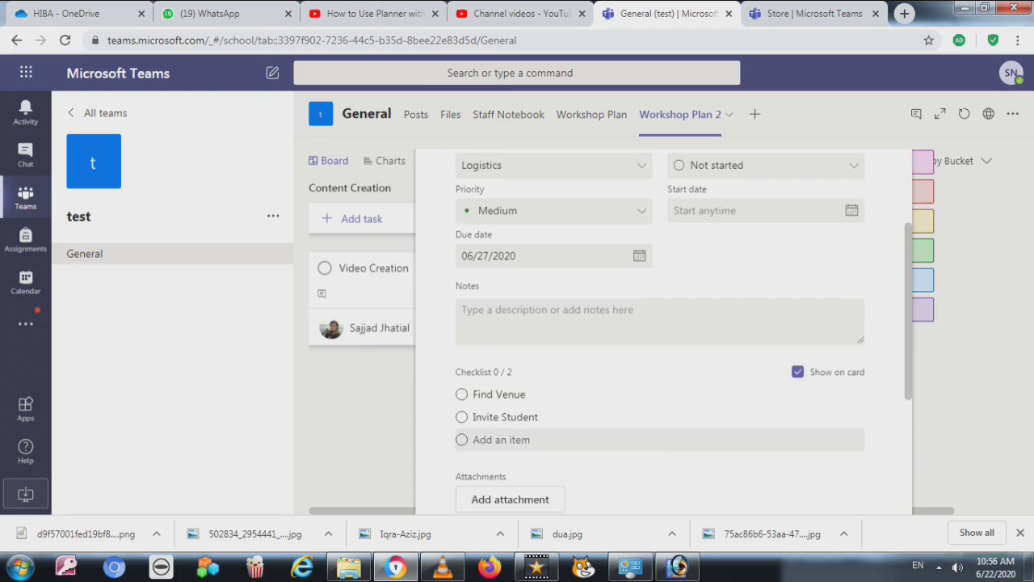
Close the Room Booking task's details after viewing its attachments and comments, and open the General channel's files.
{"action": "scroll", "coordinate": [659, 364], "scroll_direction": "down", "scroll_amount": 3}
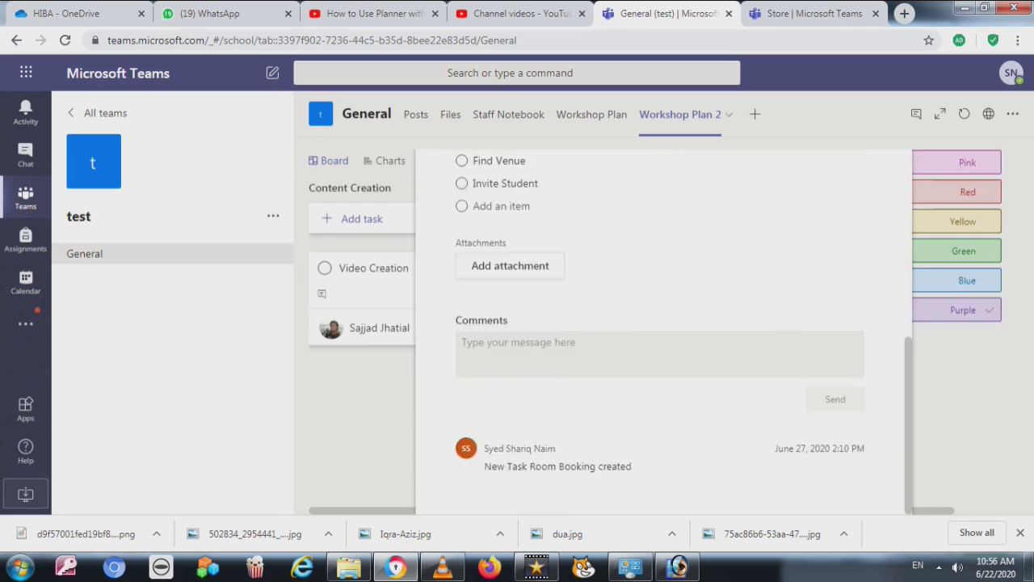
{"action": "key", "text": "Escape"}
{"action": "left_click", "coordinate": [451, 115]}
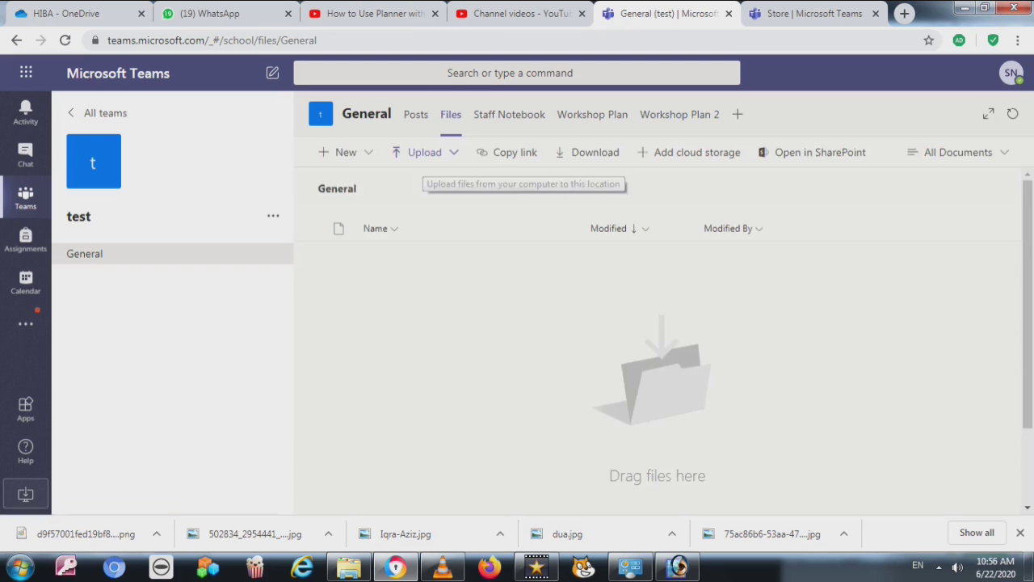
{"action": "left_click", "coordinate": [423, 152]}
{"action": "left_click", "coordinate": [407, 184]}
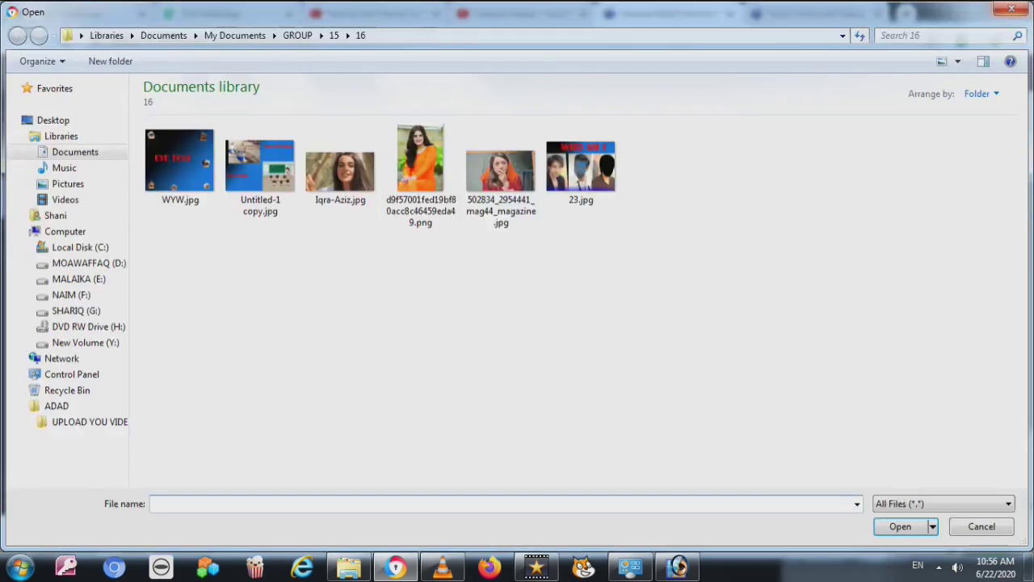
{"action": "left_click", "coordinate": [981, 526]}
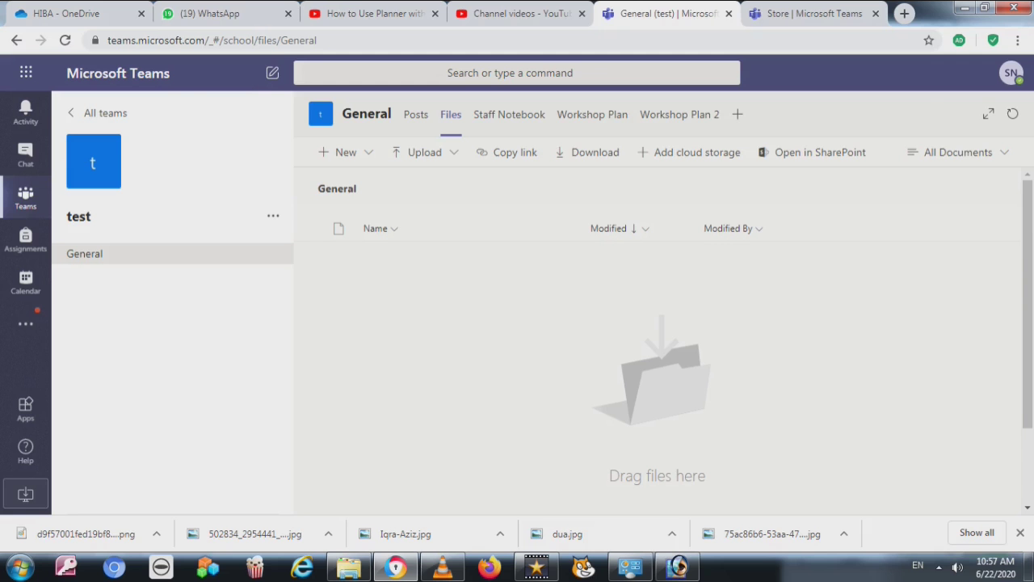
Upload Grade 10.pdf from Documents > SUMMER PROGRAM > IT CURRICULUM FOR 2020 - 2021 to the General channel's files.
{"action": "left_click", "coordinate": [396, 152]}
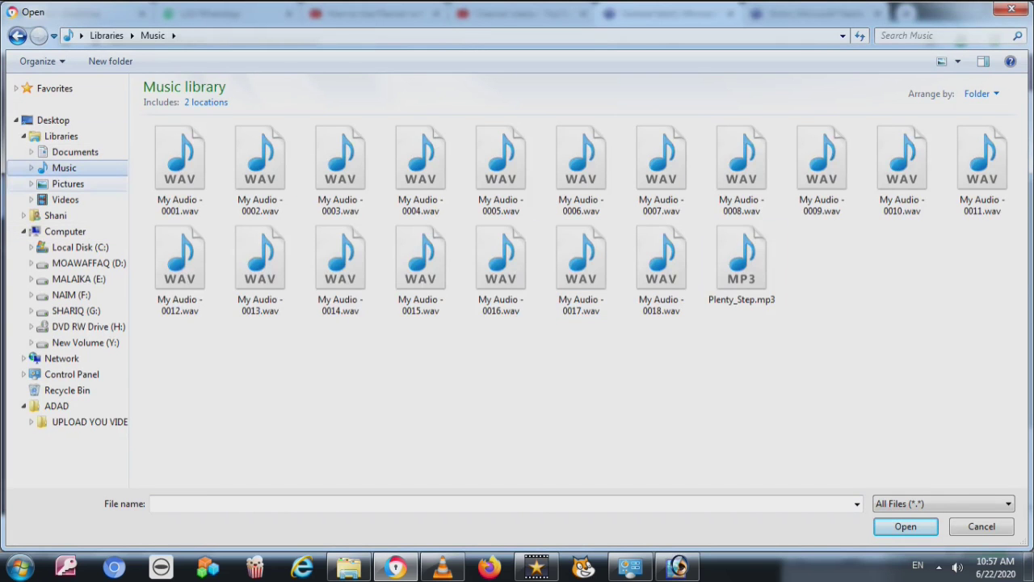
{"action": "left_click", "coordinate": [75, 152]}
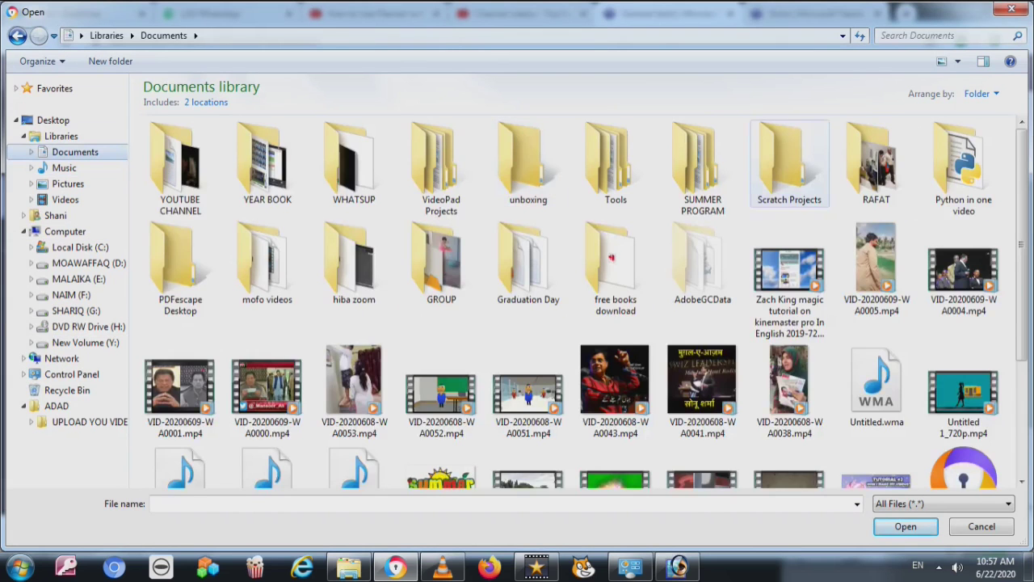
{"action": "double_click", "coordinate": [702, 168]}
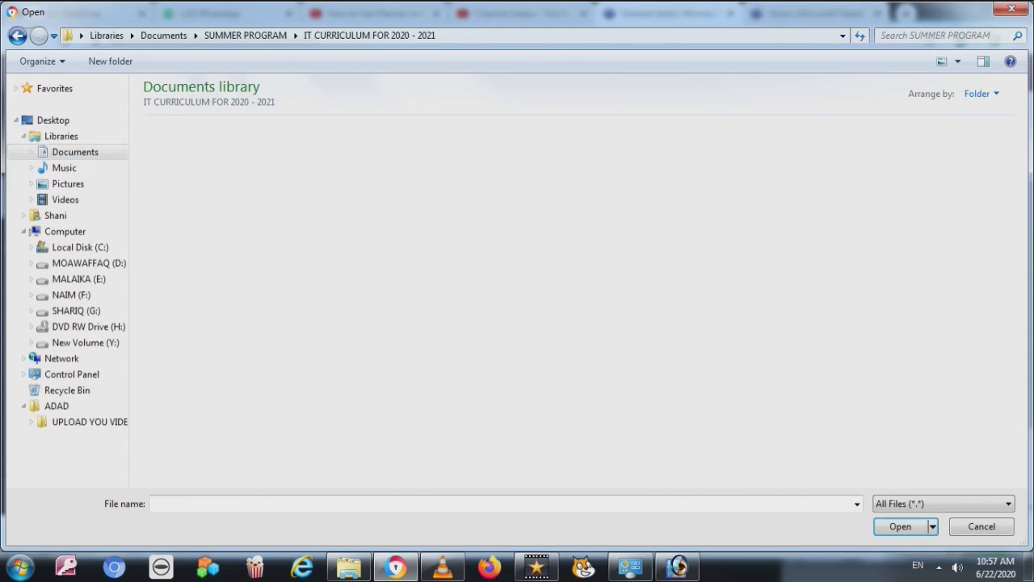
{"action": "left_click", "coordinate": [499, 292]}
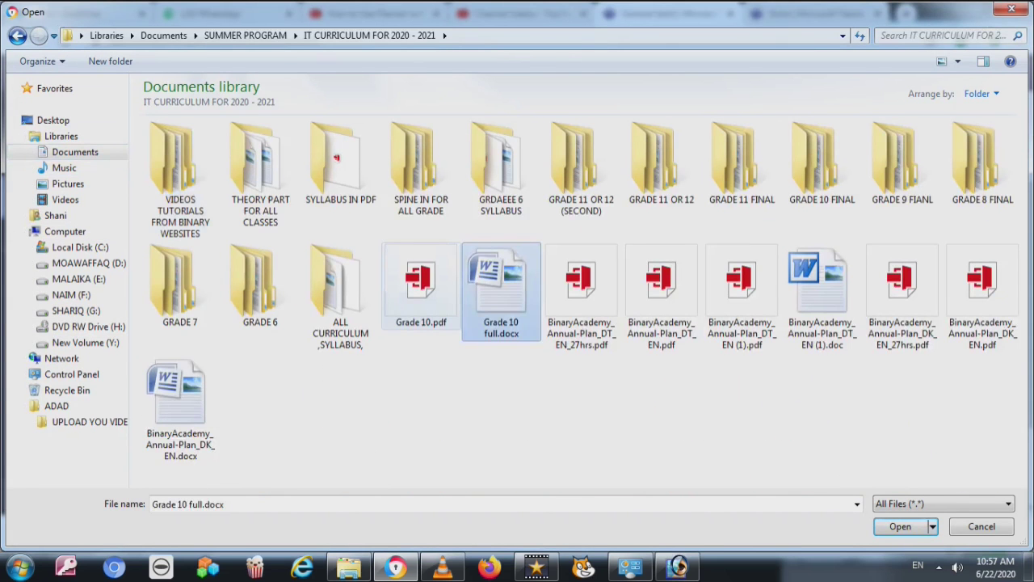
{"action": "left_click", "coordinate": [420, 287]}
{"action": "left_click", "coordinate": [900, 527]}
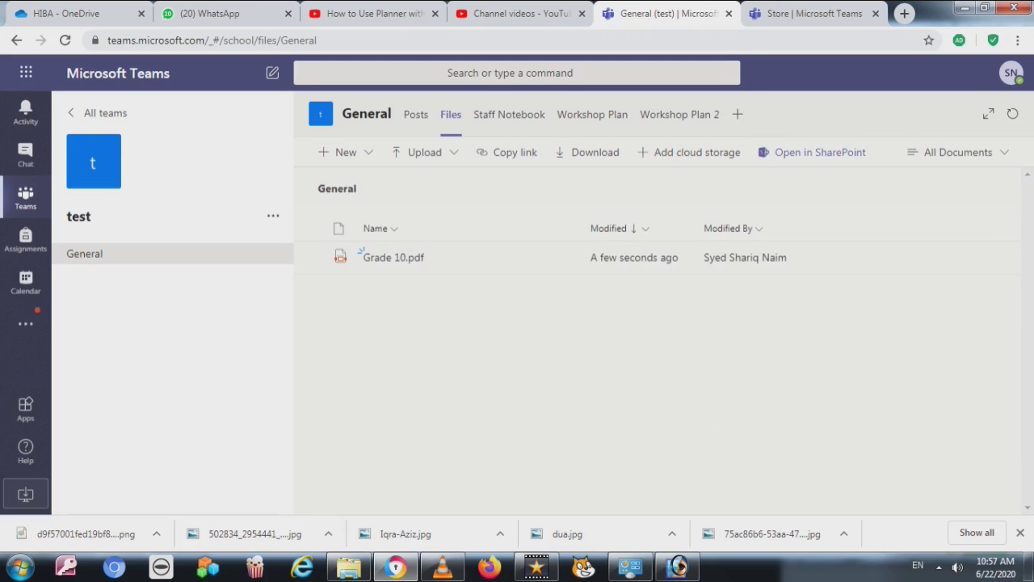
Return to the Workshop Plan 2 board and view the Video Creation task's details.
{"action": "left_click", "coordinate": [593, 114]}
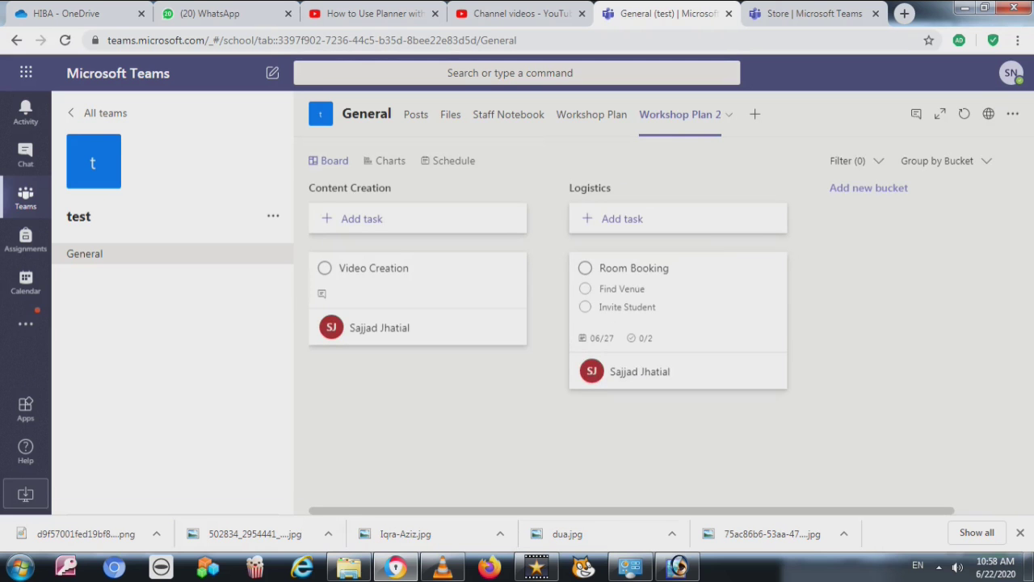
{"action": "left_click", "coordinate": [408, 286]}
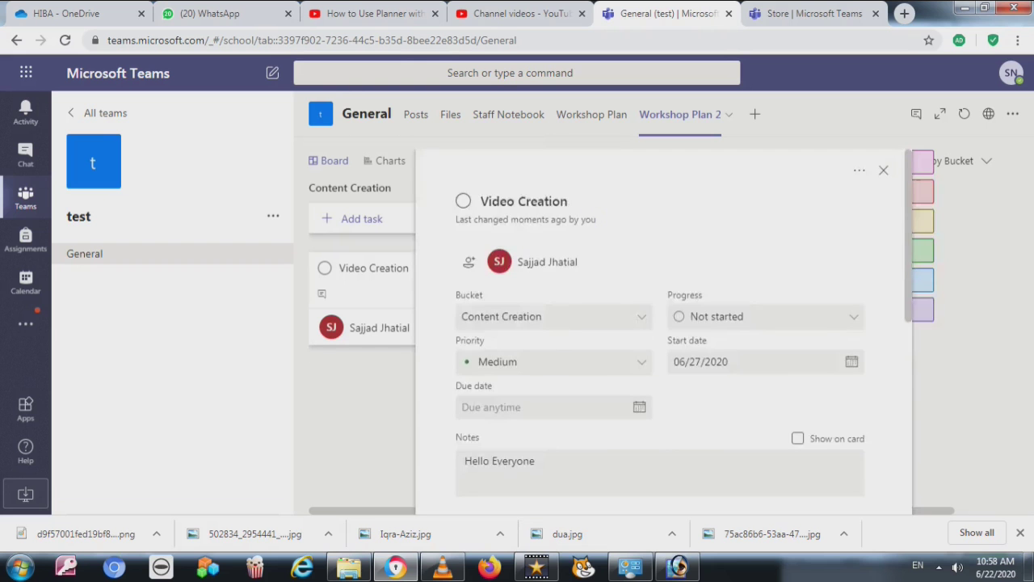
{"action": "left_click", "coordinate": [884, 170]}
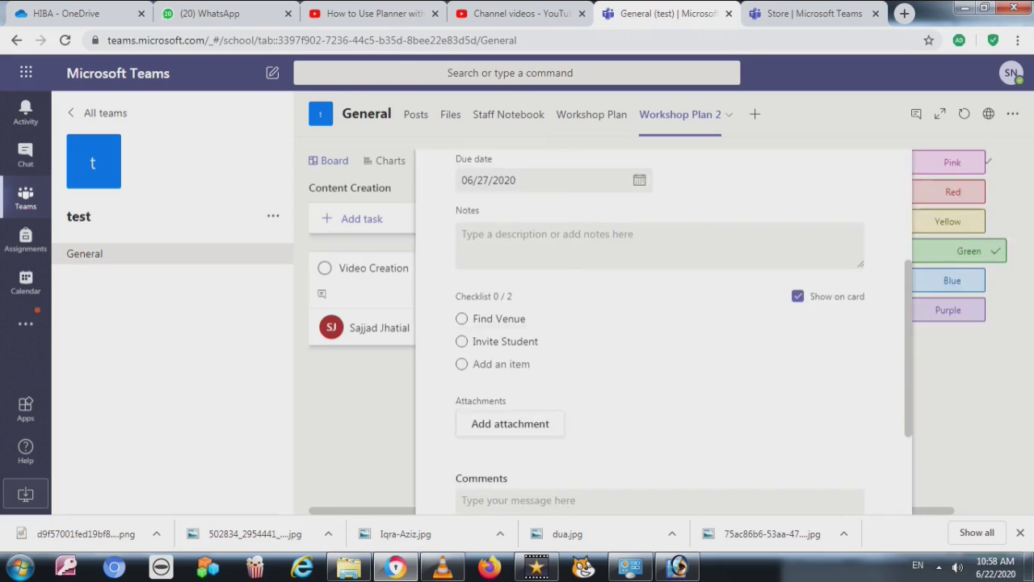
Apply the Green label to the Room Booking task and close its details.
{"action": "key", "text": "Escape"}
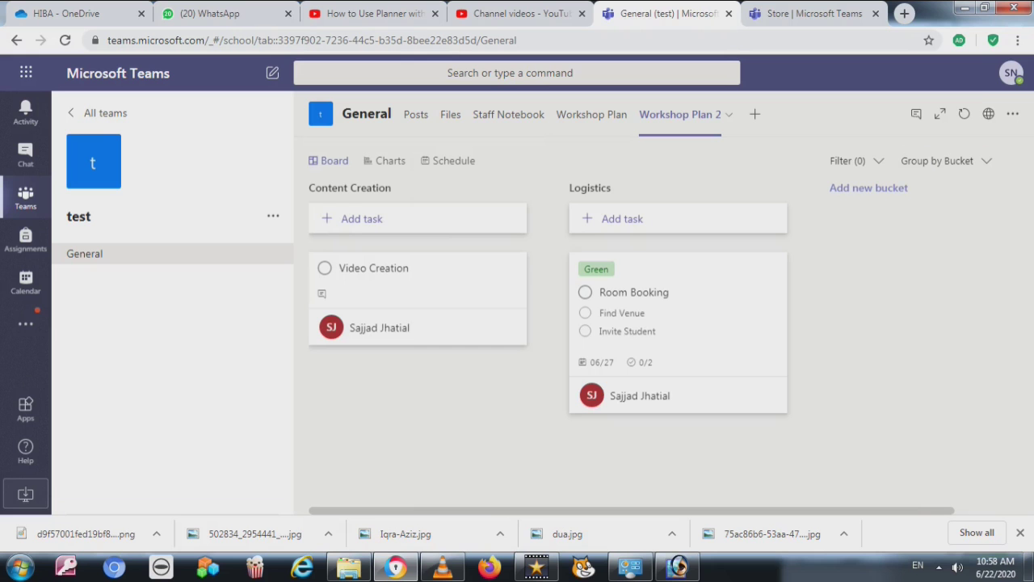
{"action": "key", "text": "alt+Tab"}
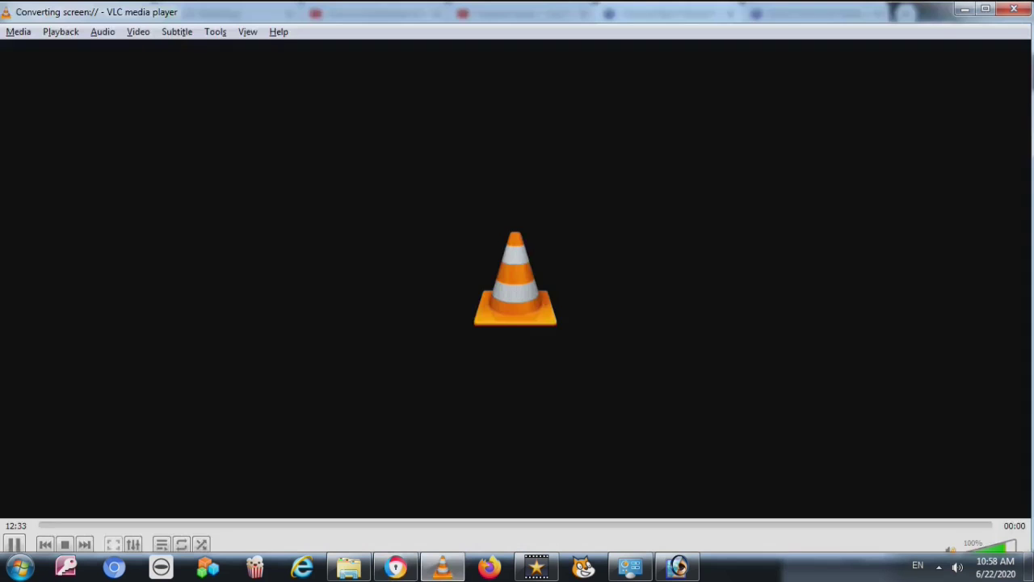